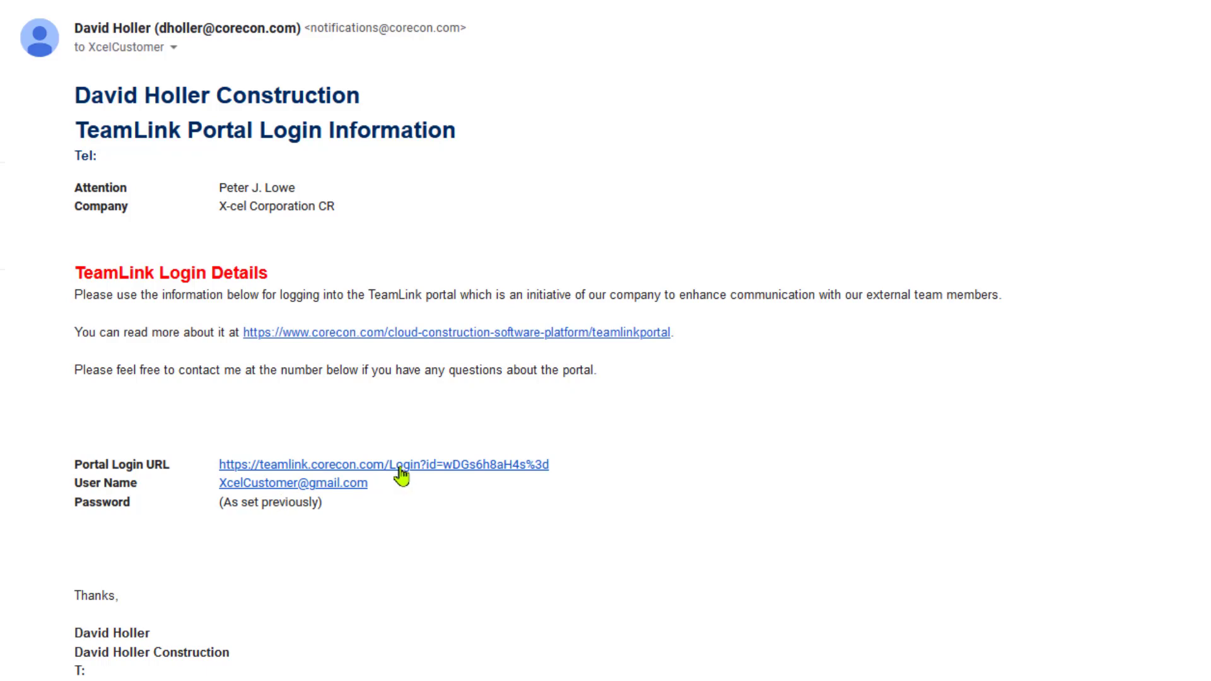
Open the TeamLink portal from the login URL in the invitation e-mail and sign in with the account password.
{"action": "left_click", "coordinate": [399, 467]}
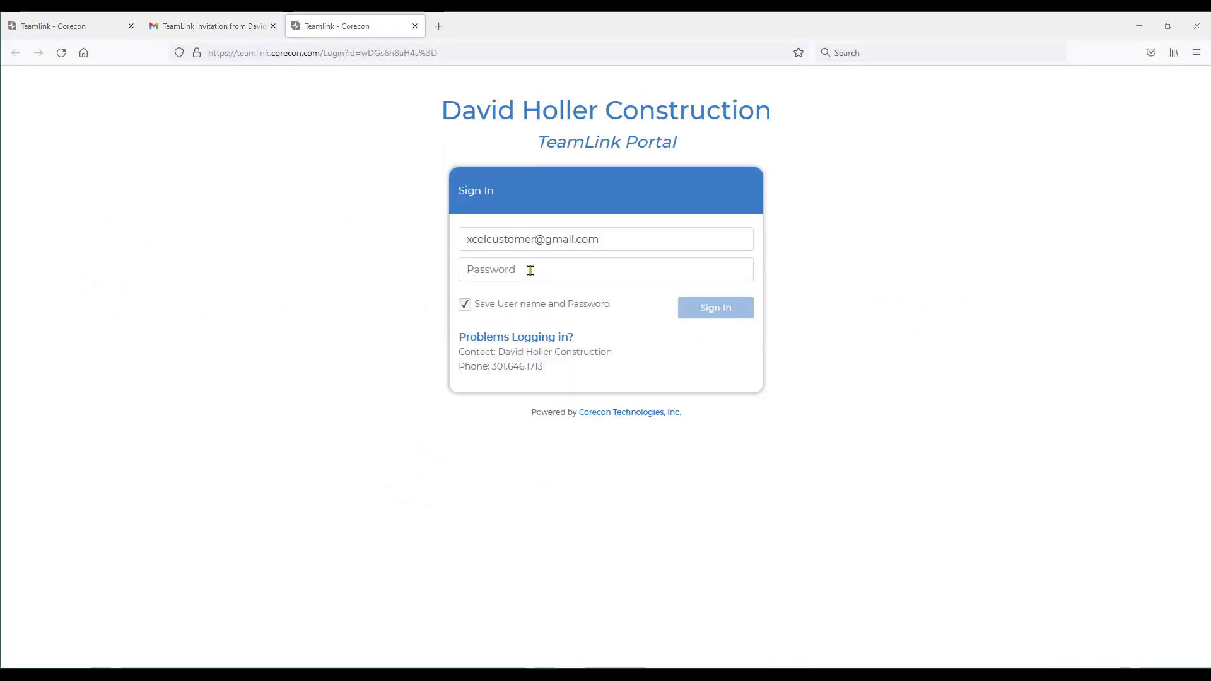
{"action": "left_click", "coordinate": [531, 270]}
{"action": "type", "text": "•"}
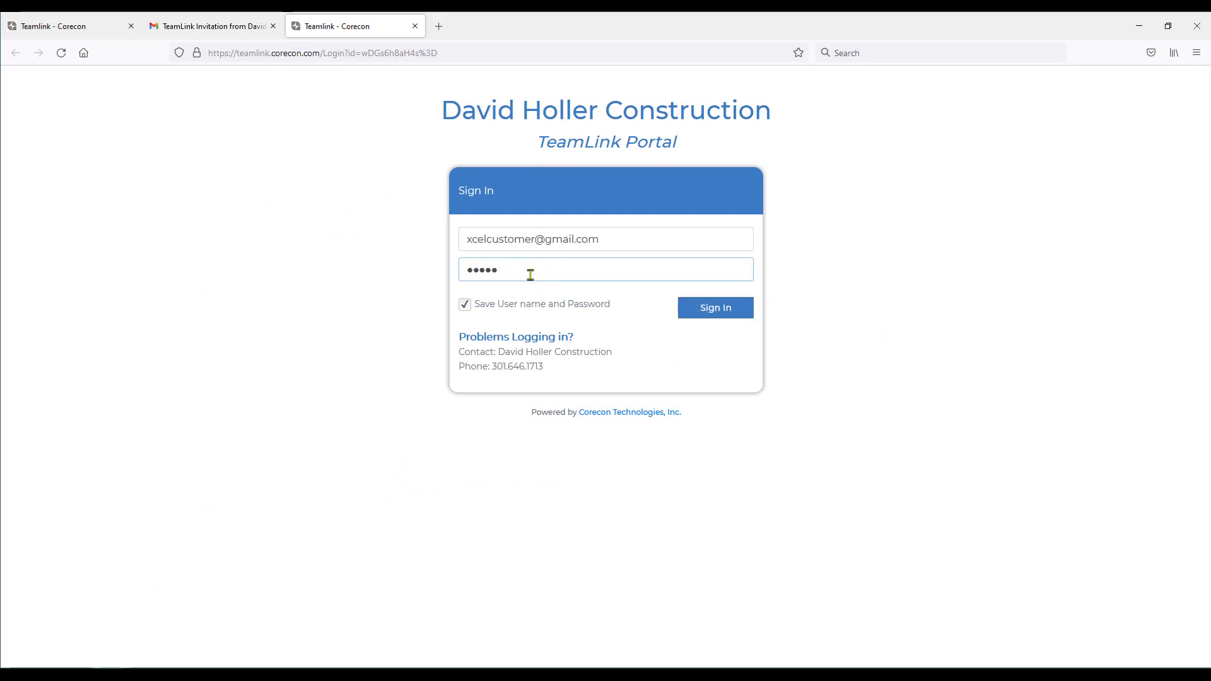
{"action": "left_click", "coordinate": [689, 313]}
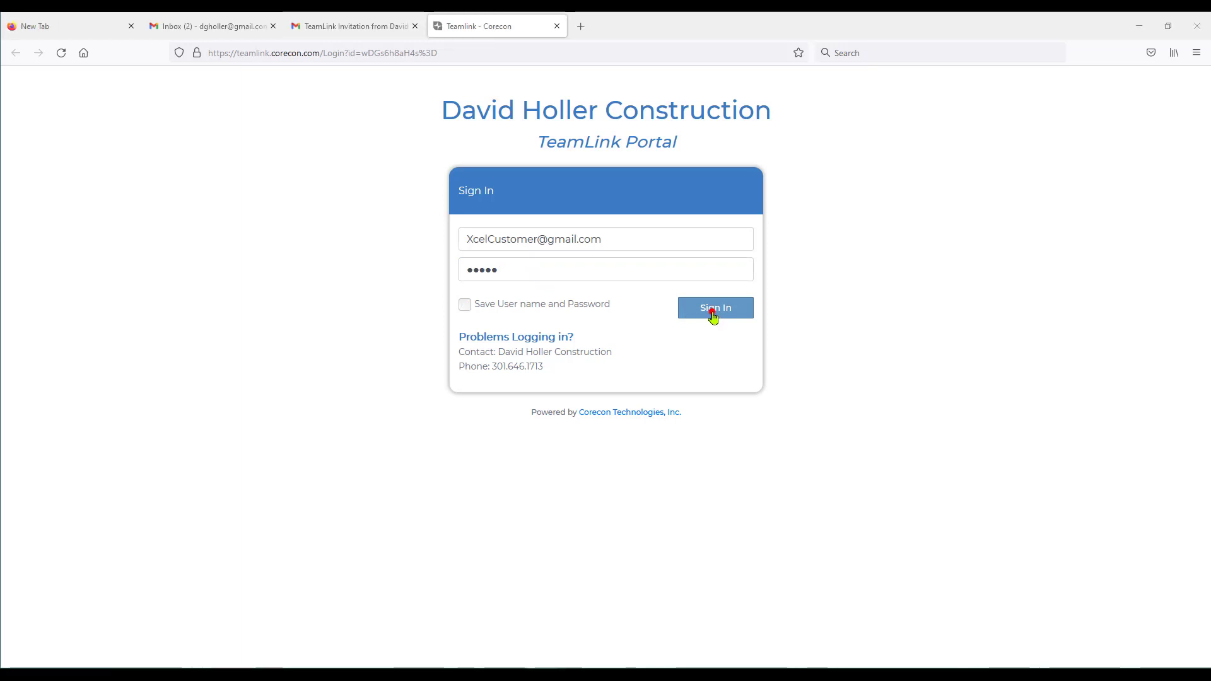
{"action": "left_click", "coordinate": [712, 315]}
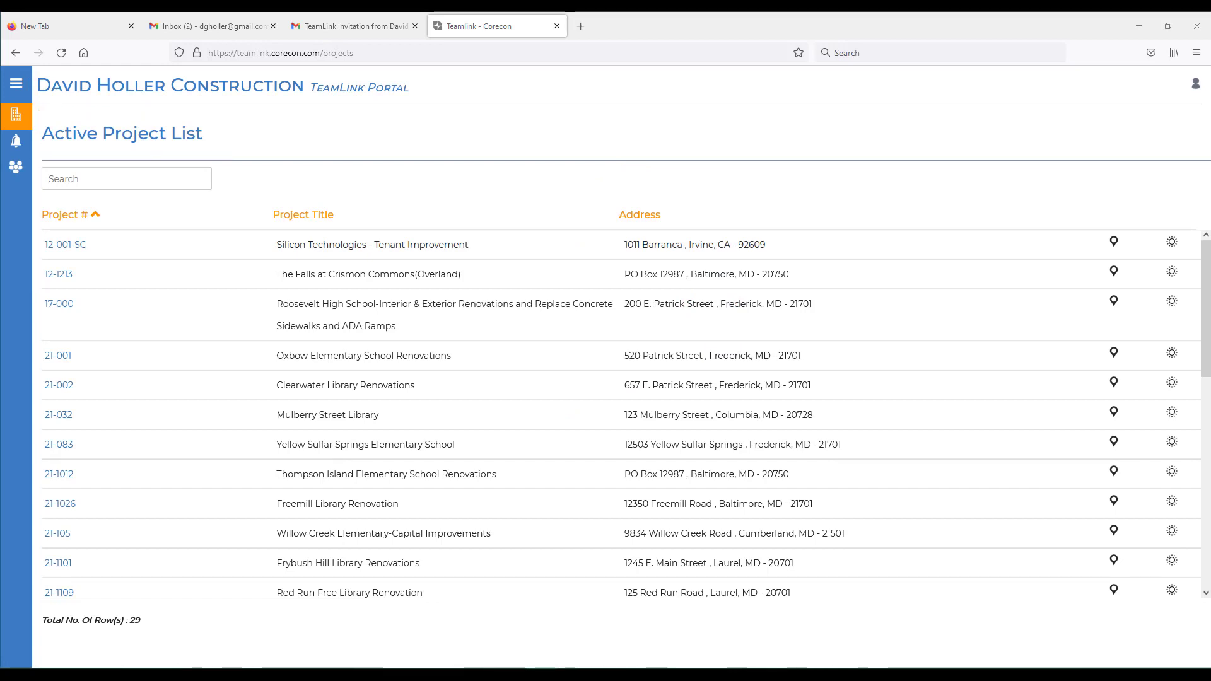
Open the portal-wide alerts requiring attention and sort them by date, newest first.
{"action": "mouse_move", "coordinate": [23, 116]}
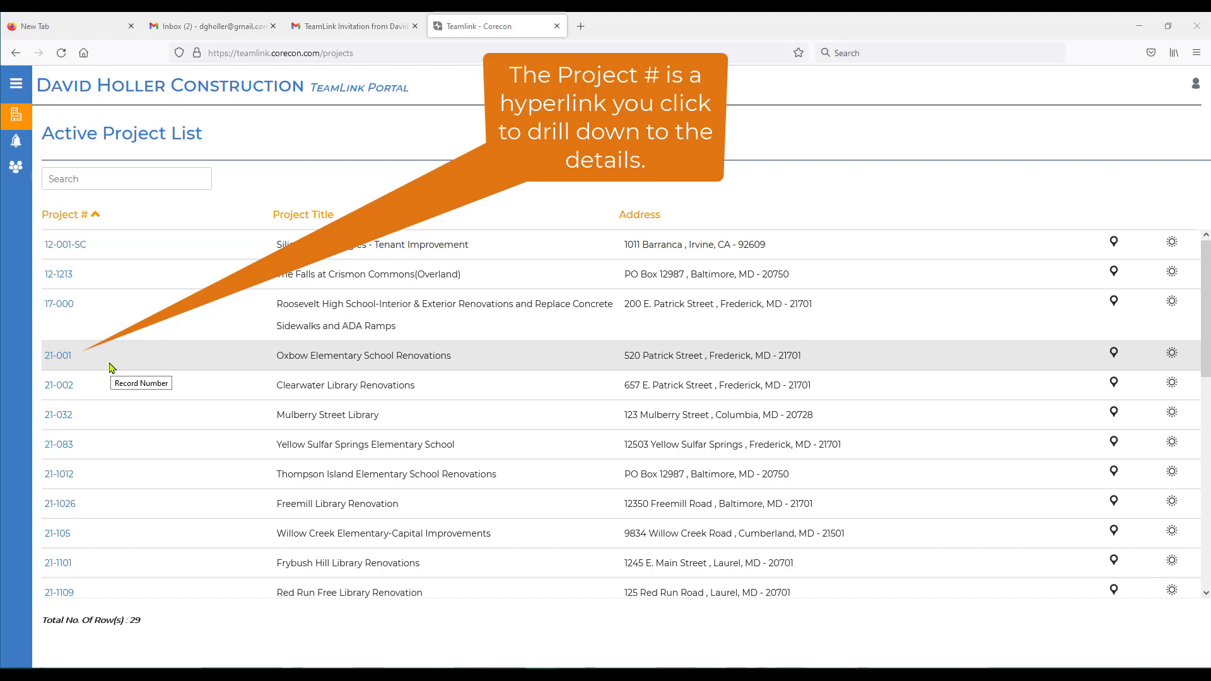
{"action": "left_click", "coordinate": [18, 148]}
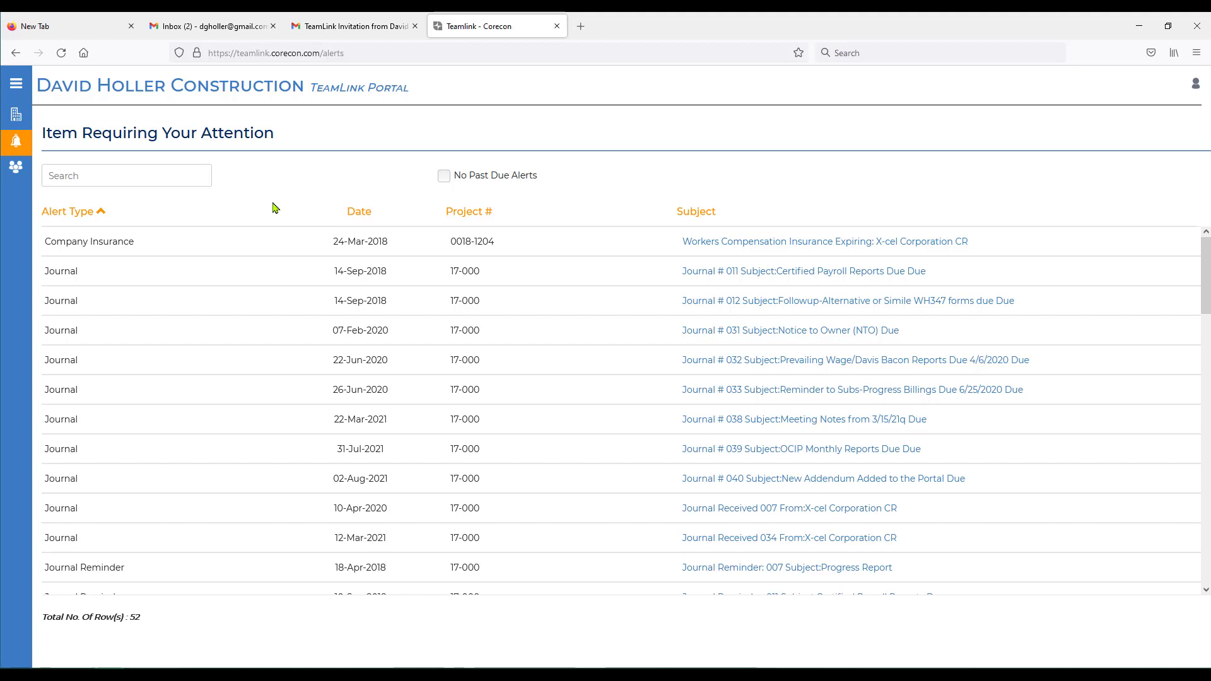
{"action": "left_click", "coordinate": [357, 212]}
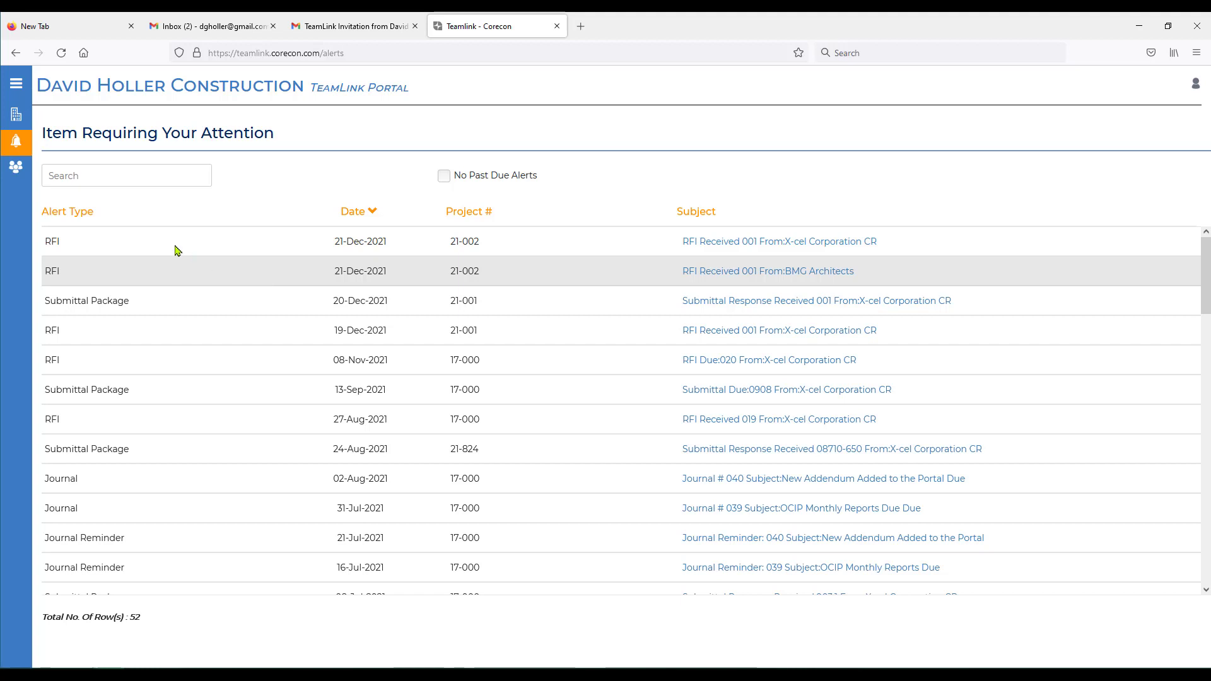
Review the portal profile page from general information through the contacts, insurance and license sections.
{"action": "mouse_move", "coordinate": [17, 171]}
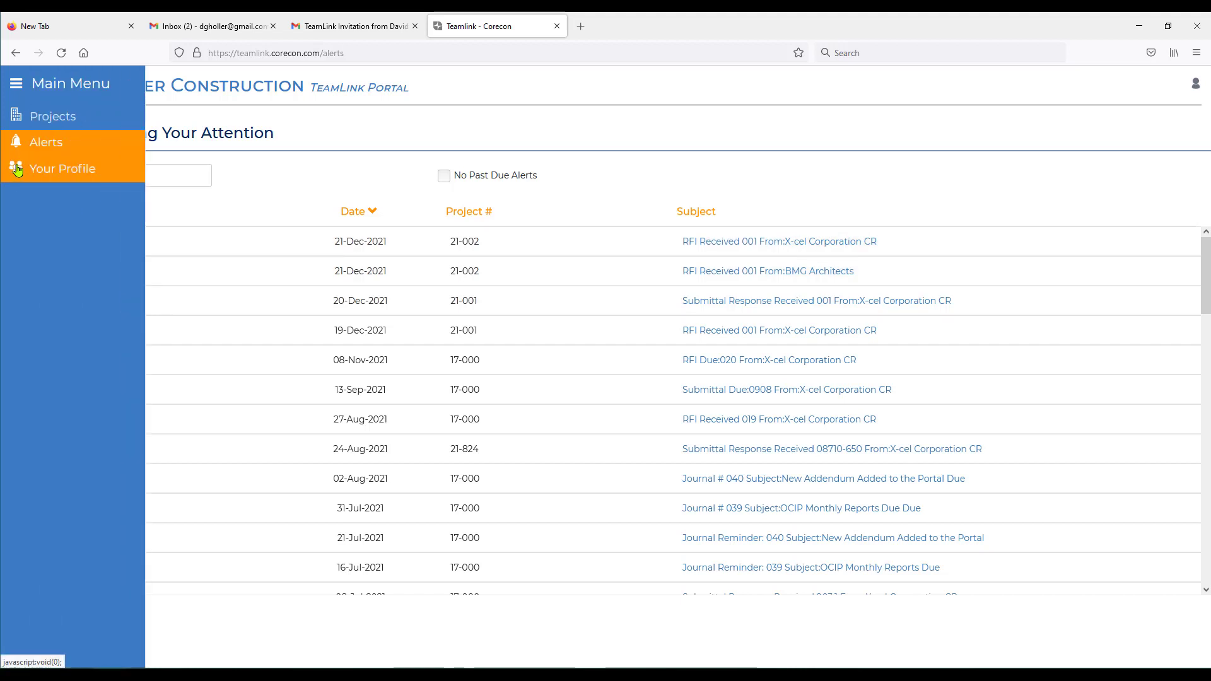
{"action": "left_click", "coordinate": [17, 170]}
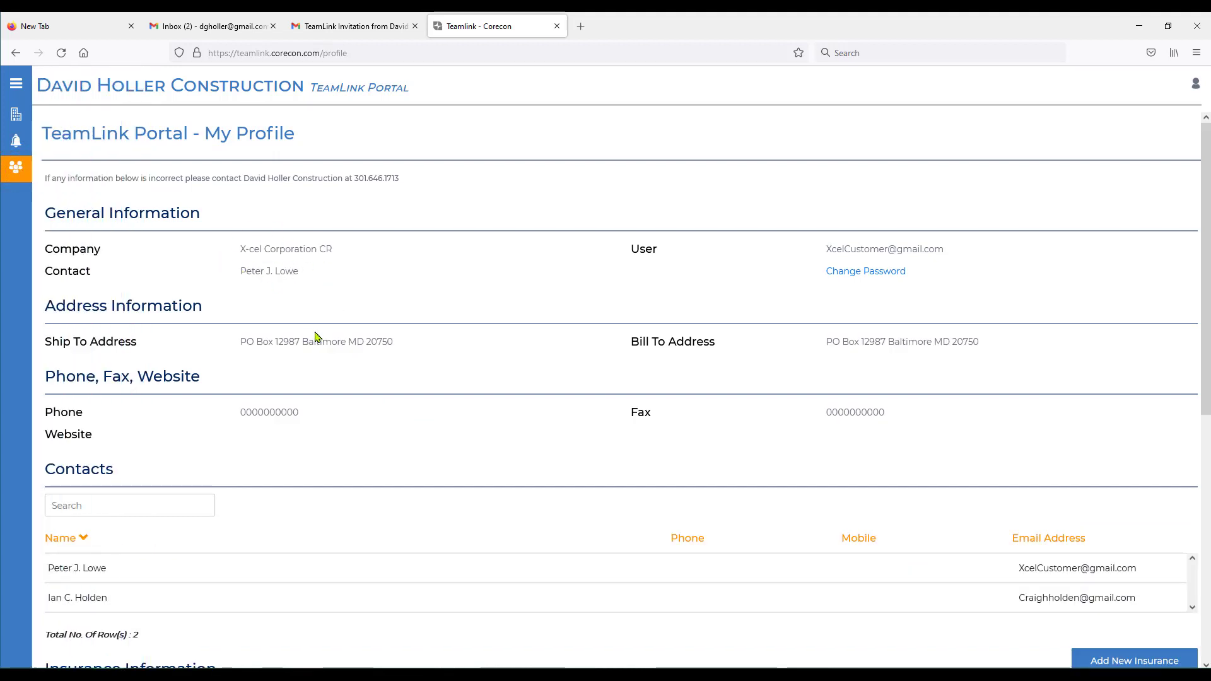
{"action": "scroll", "coordinate": [316, 341], "scroll_direction": "down", "scroll_amount": 2}
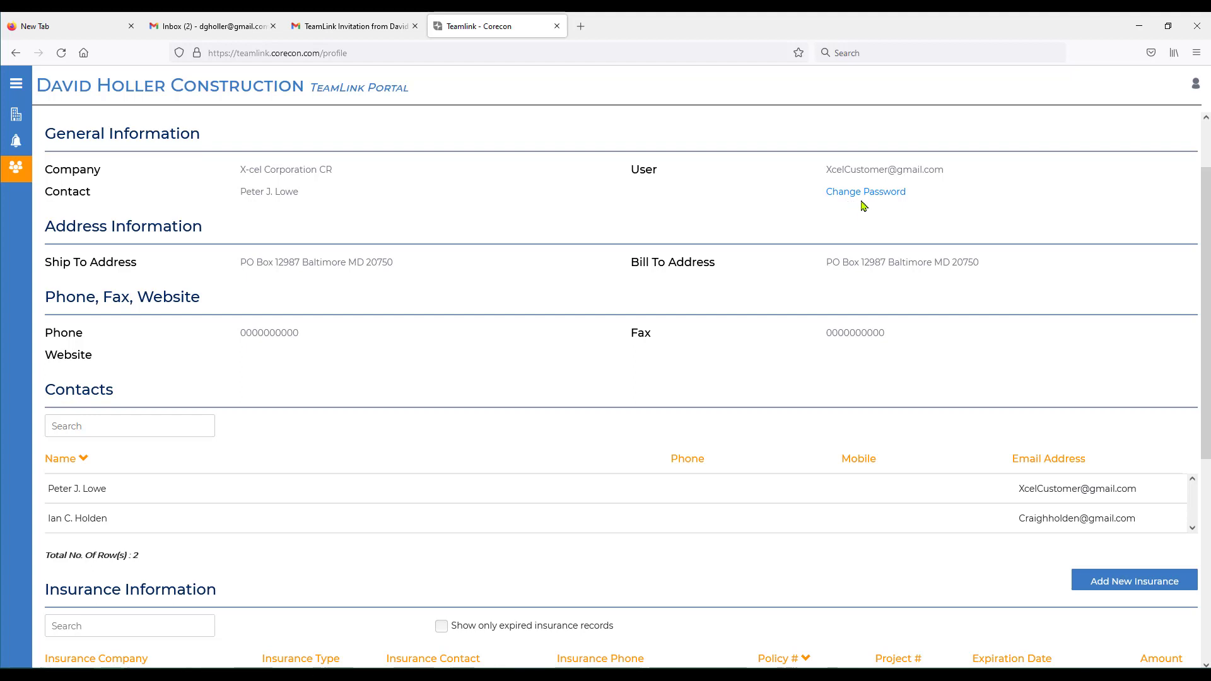
{"action": "scroll", "coordinate": [854, 284], "scroll_direction": "down", "scroll_amount": 5}
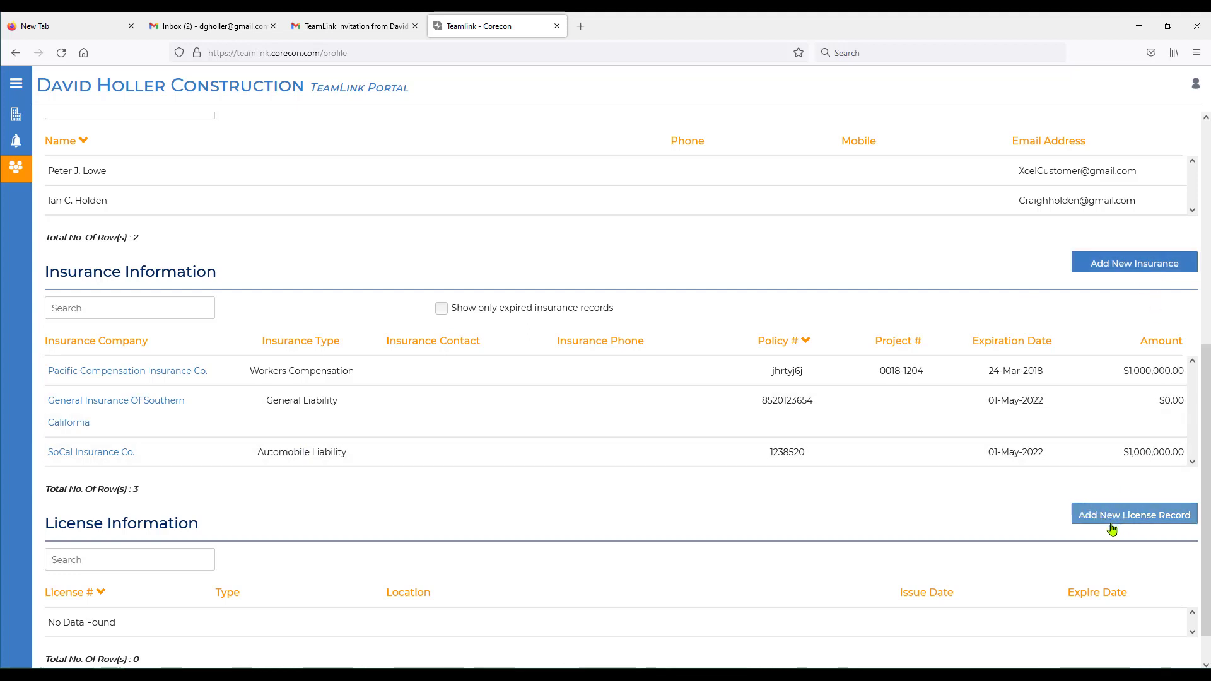
{"action": "scroll", "coordinate": [1031, 537], "scroll_direction": "down", "scroll_amount": 1}
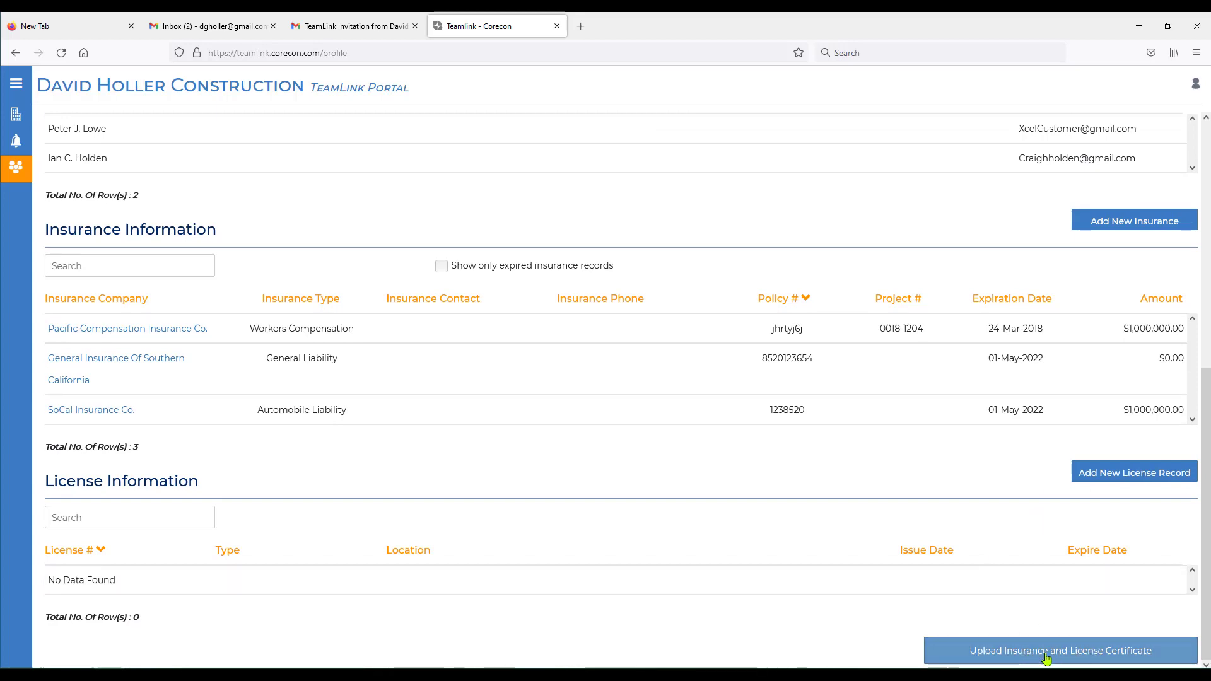
{"action": "scroll", "coordinate": [1003, 630], "scroll_direction": "up", "scroll_amount": 5}
{"action": "scroll", "coordinate": [1002, 630], "scroll_direction": "up", "scroll_amount": 4}
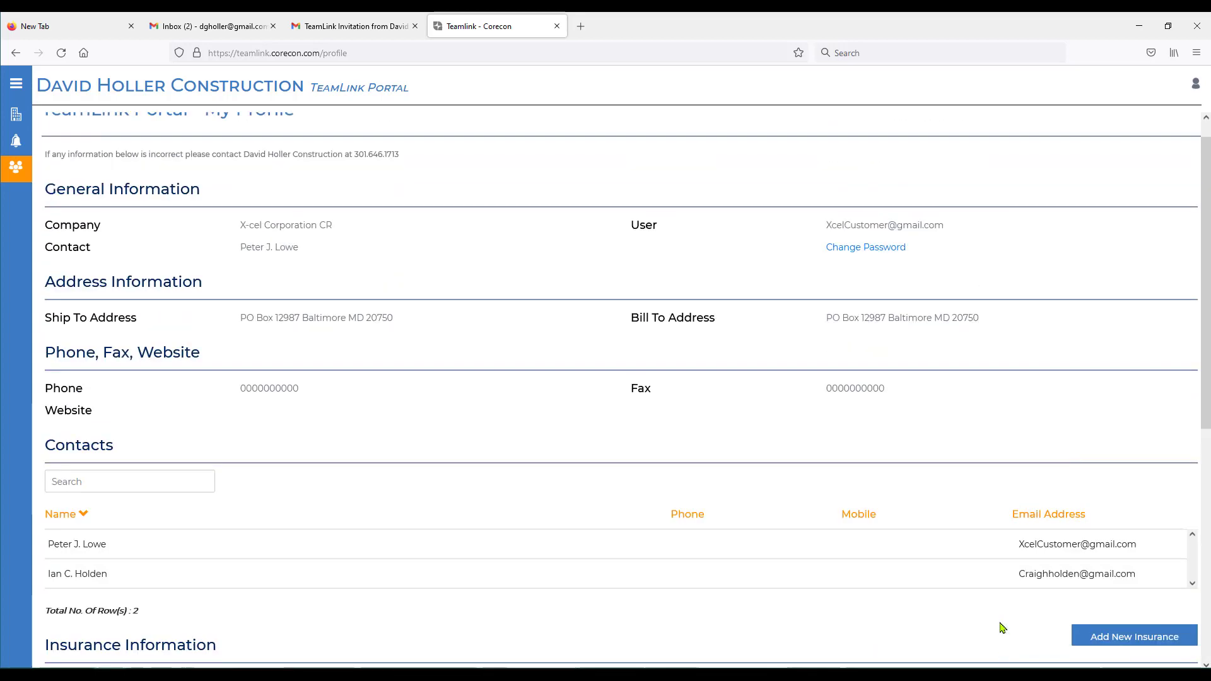
Open project 21-001, Oxbow Elementary School Renovations, from the active project list and view its location map and weather.
{"action": "left_click", "coordinate": [17, 120]}
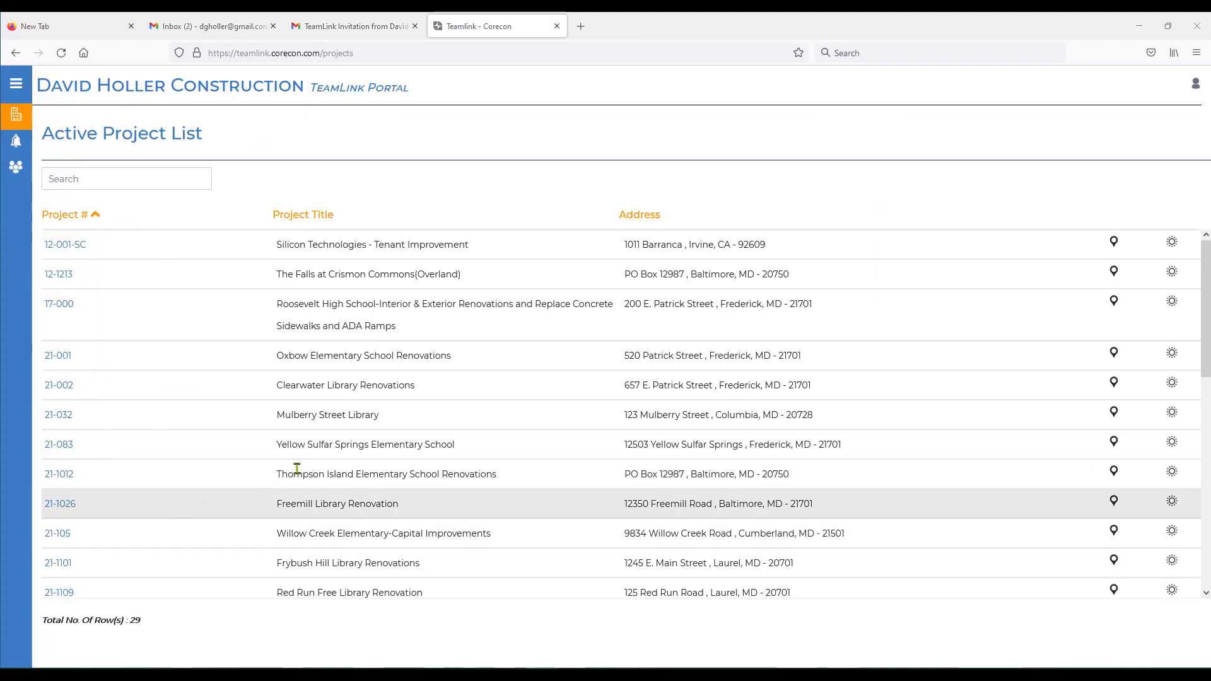
{"action": "left_click", "coordinate": [55, 355]}
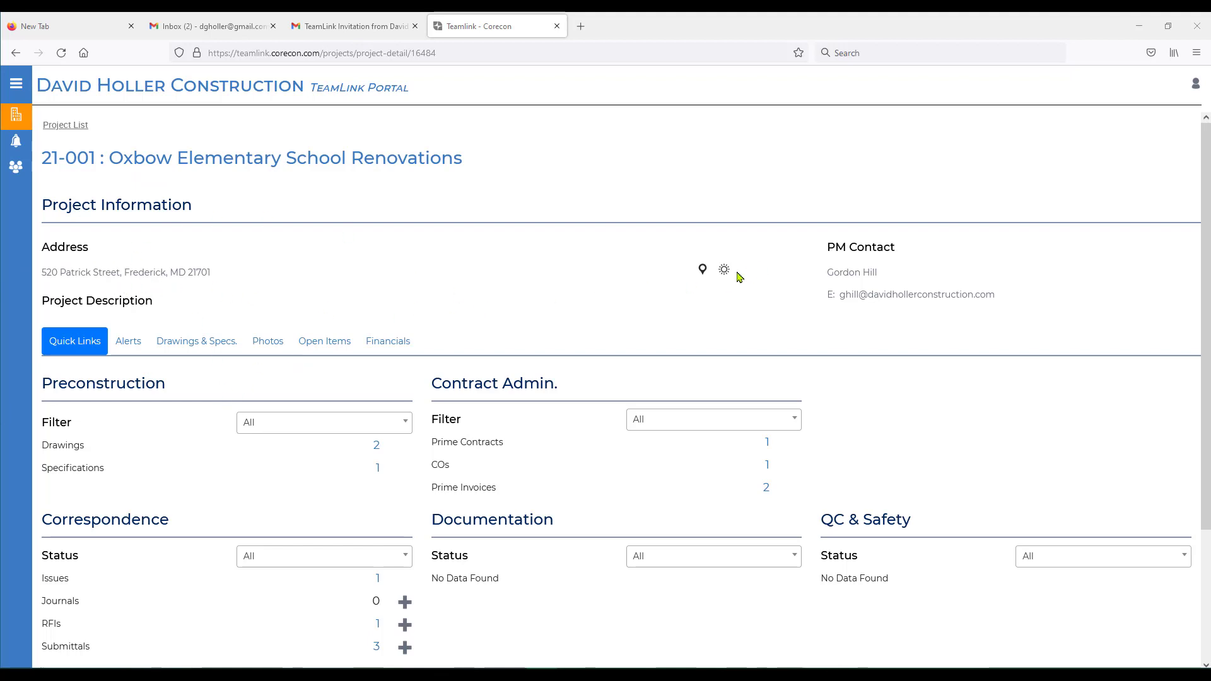
{"action": "left_click", "coordinate": [702, 270]}
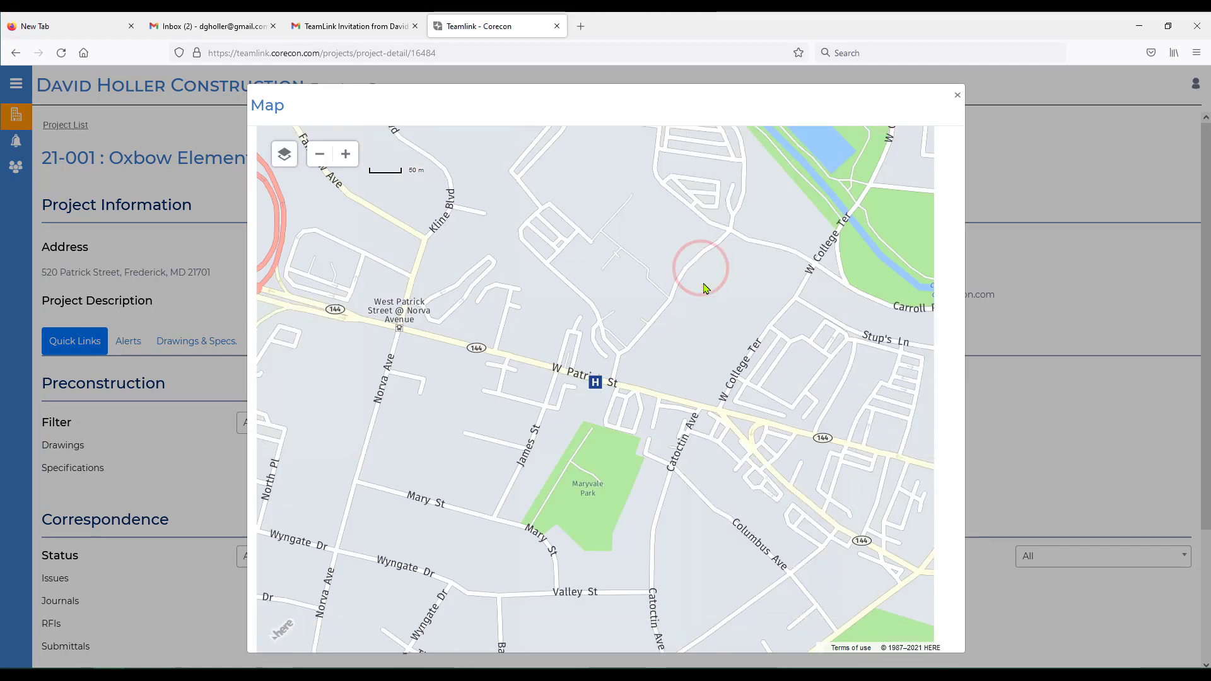
{"action": "left_click", "coordinate": [958, 98]}
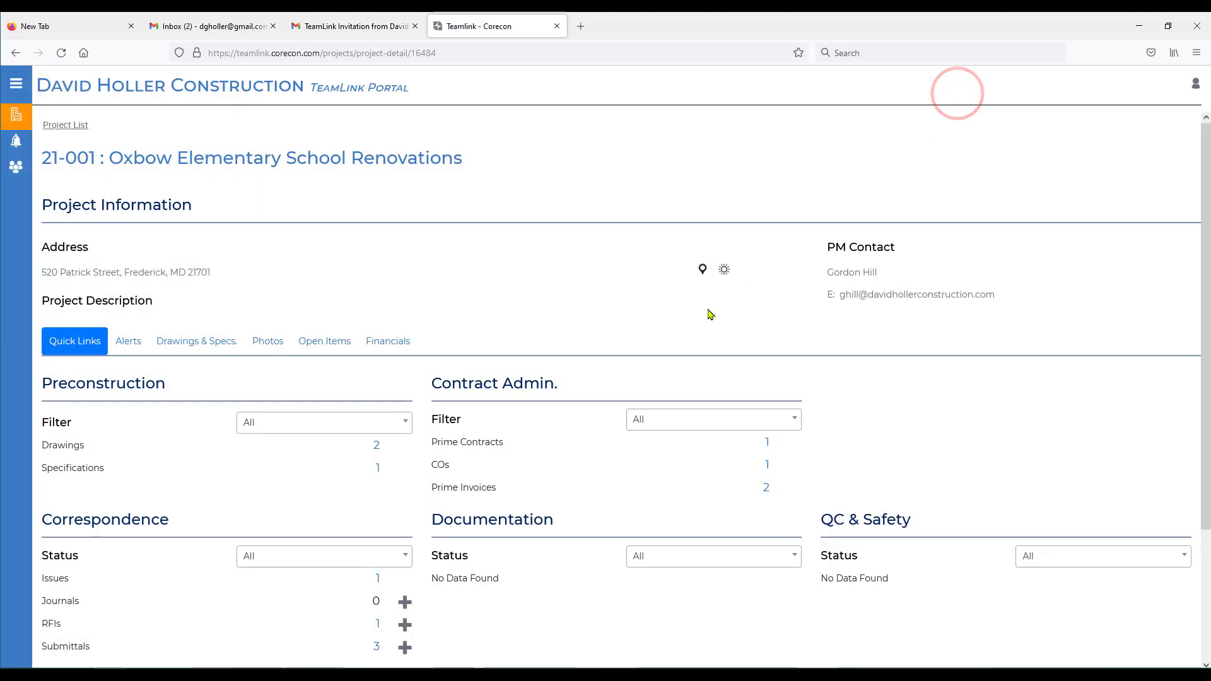
{"action": "left_click", "coordinate": [724, 270]}
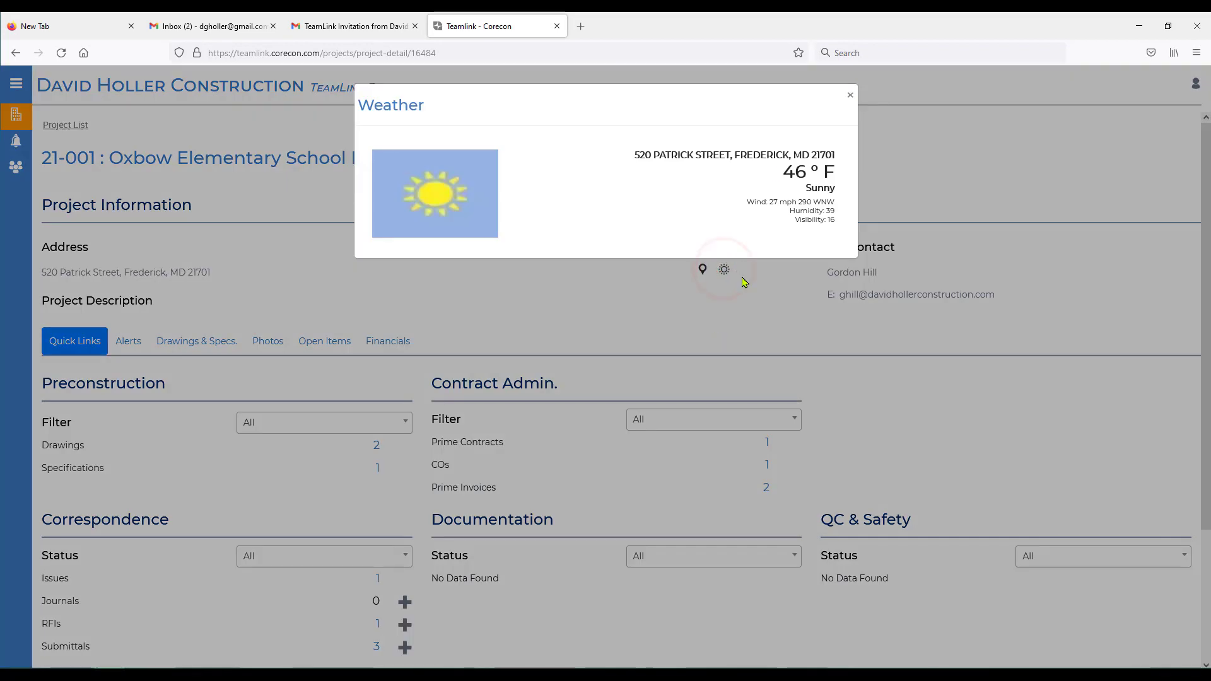
{"action": "left_click", "coordinate": [850, 96]}
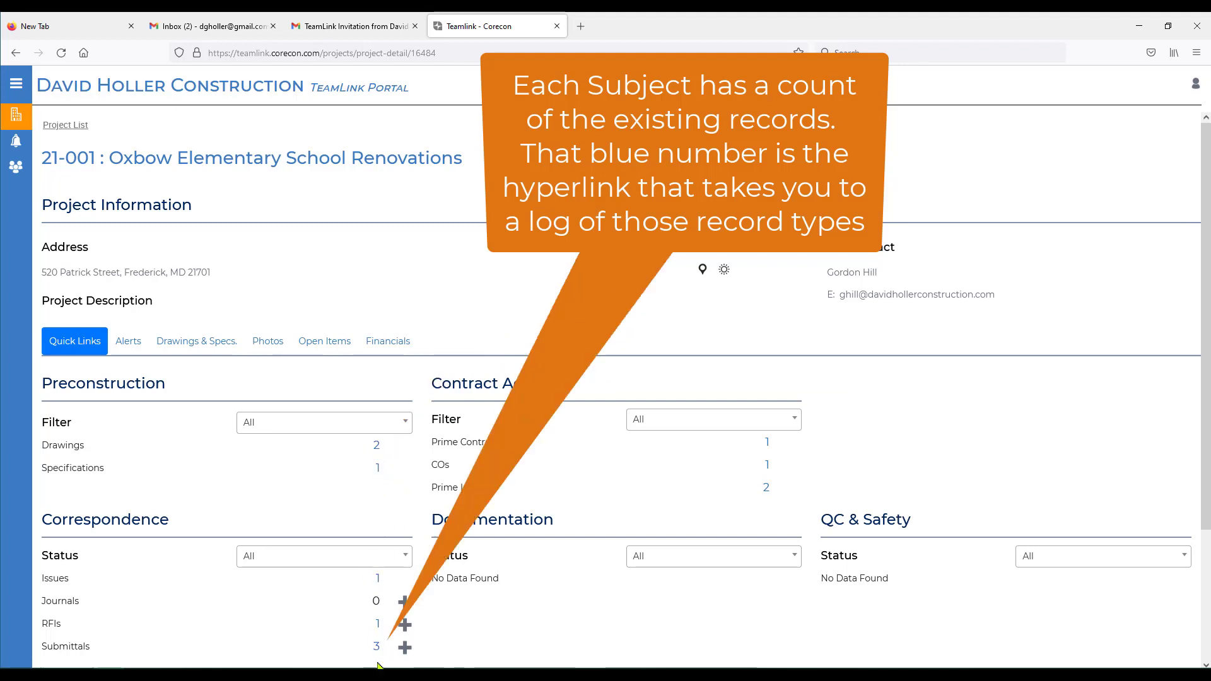
Examine the project's monthly alerts calendar and its lists of drawings and specifications with attachments.
{"action": "left_click", "coordinate": [127, 343]}
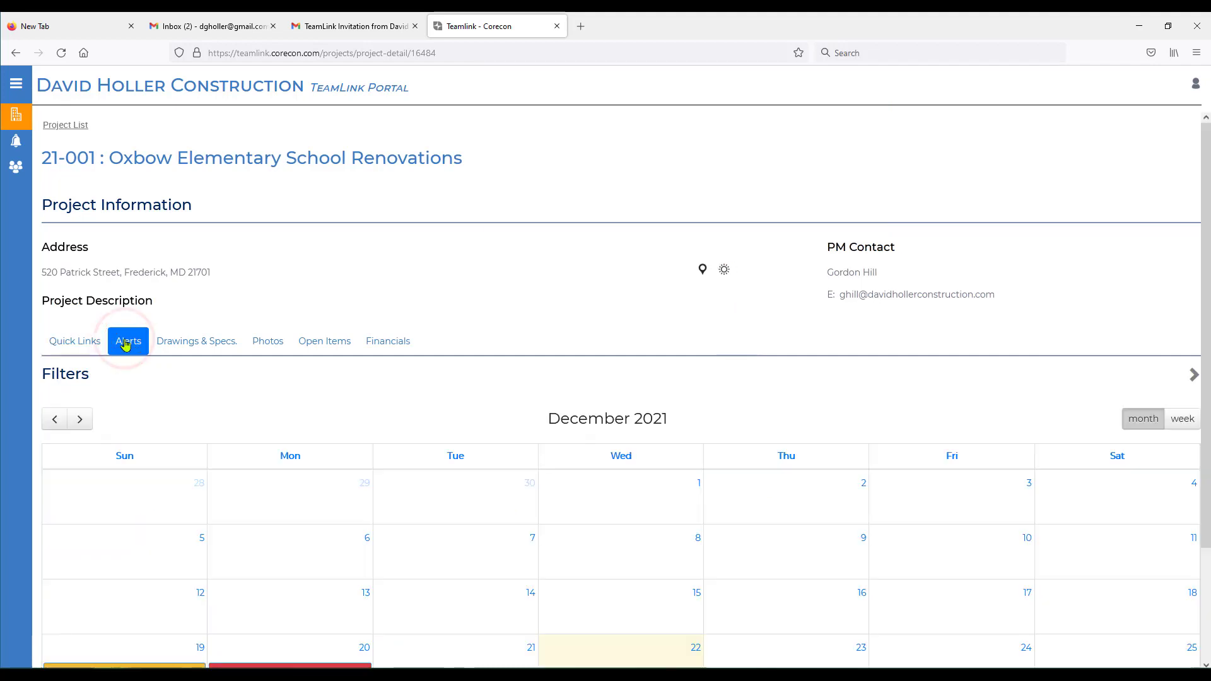
{"action": "mouse_move", "coordinate": [19, 143]}
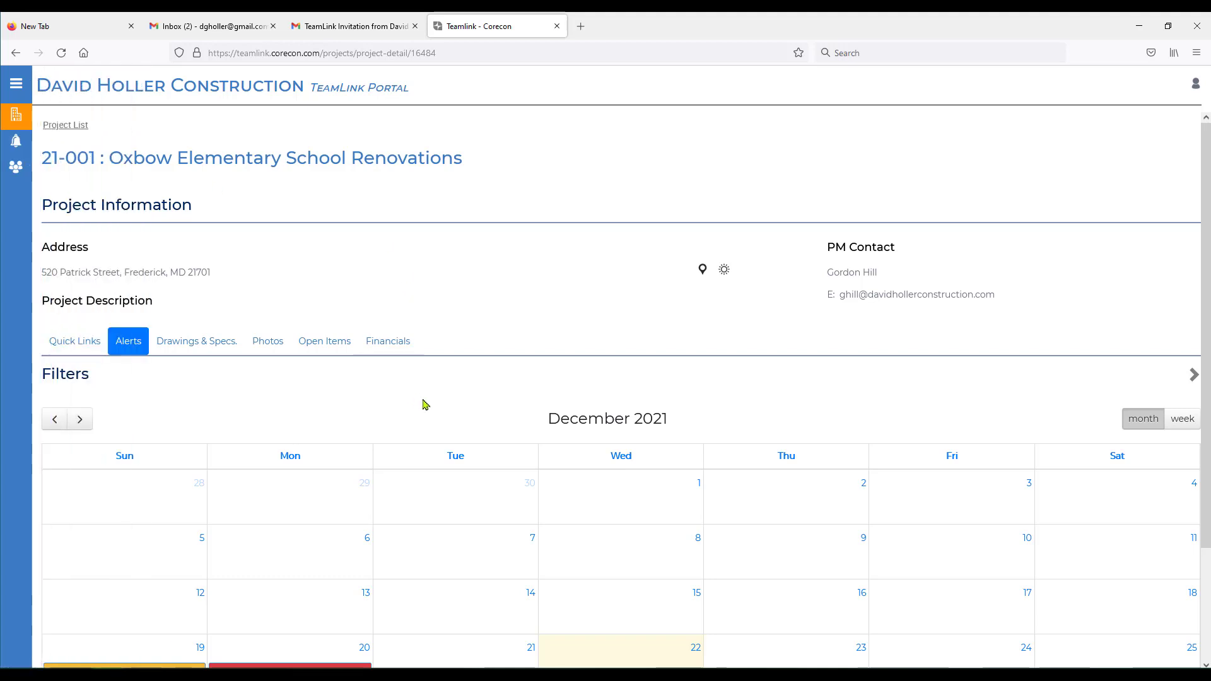
{"action": "scroll", "coordinate": [424, 404], "scroll_direction": "down", "scroll_amount": 2}
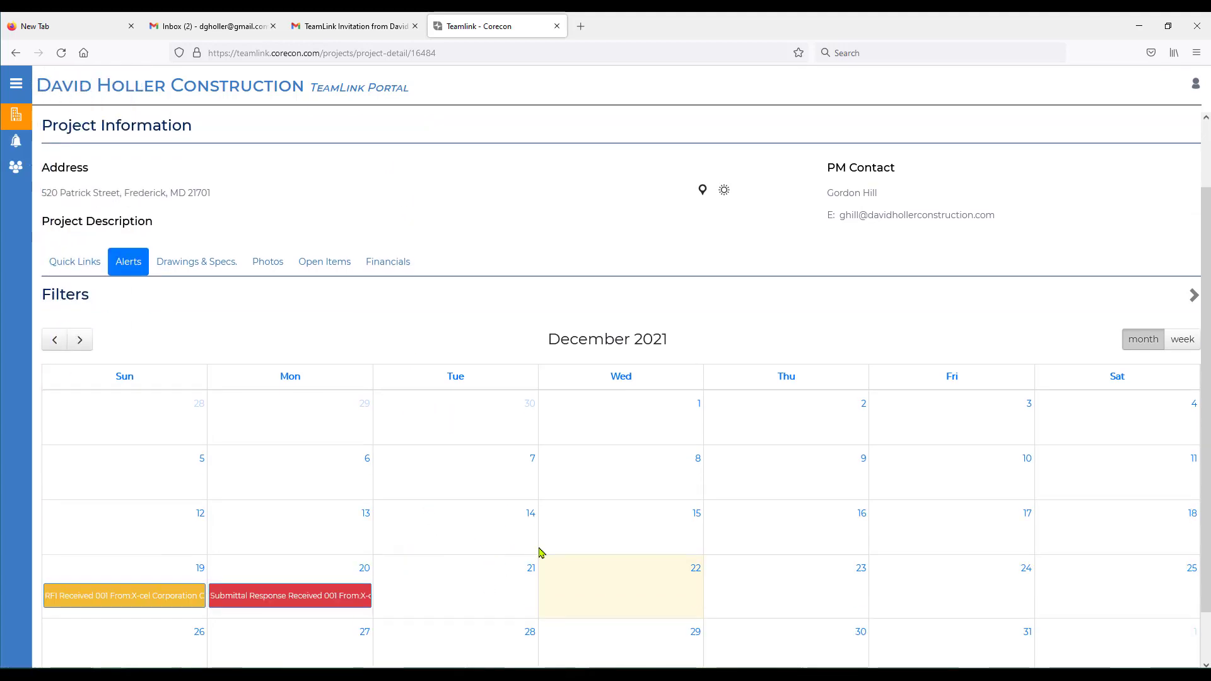
{"action": "left_click", "coordinate": [196, 261]}
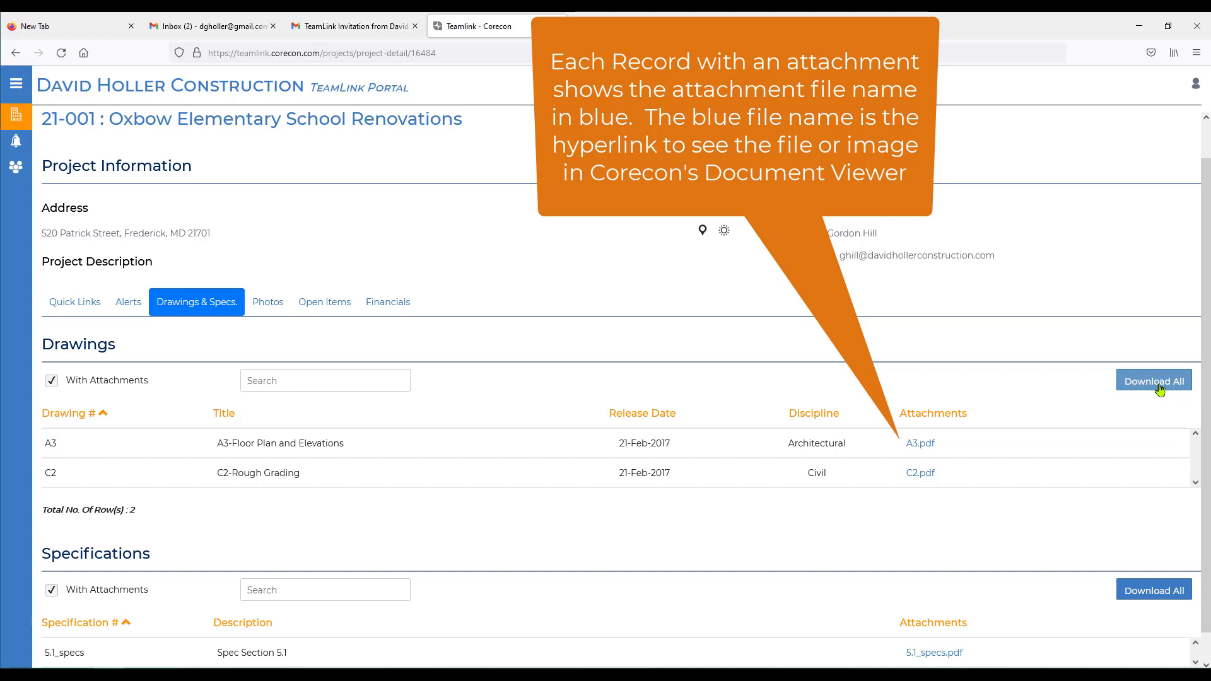
{"action": "scroll", "coordinate": [1005, 498], "scroll_direction": "down", "scroll_amount": 1}
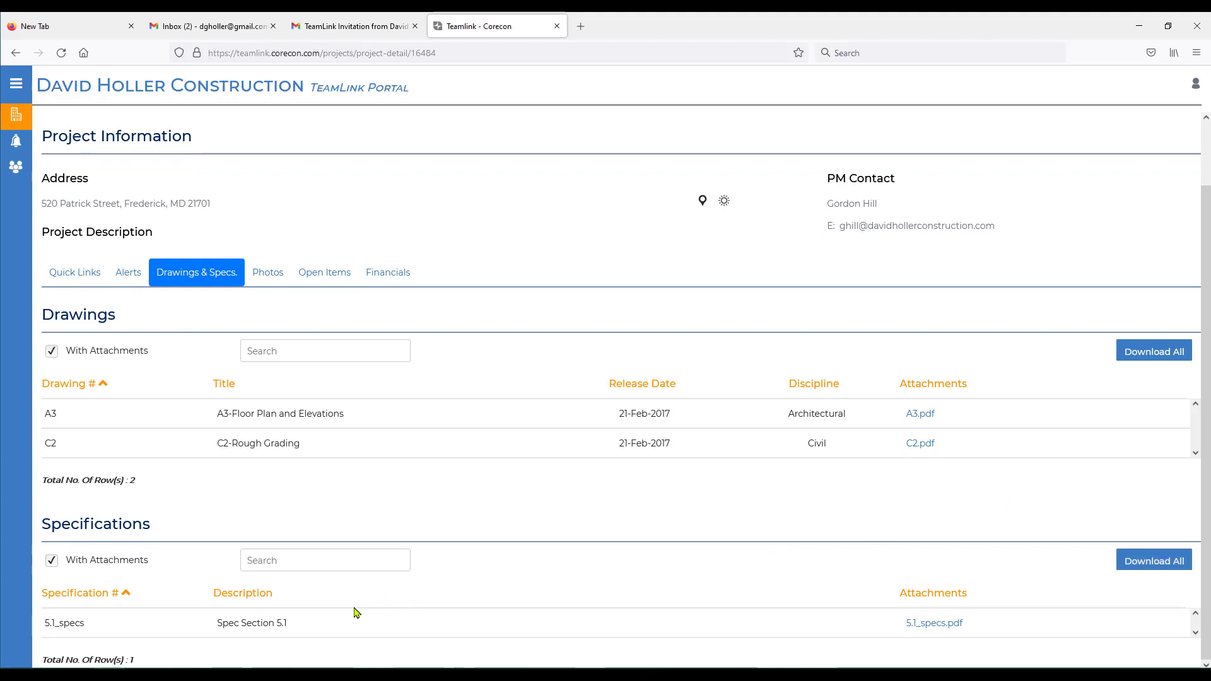
View the project's photos and check the available album choices, keeping No Album selected.
{"action": "left_click", "coordinate": [265, 272]}
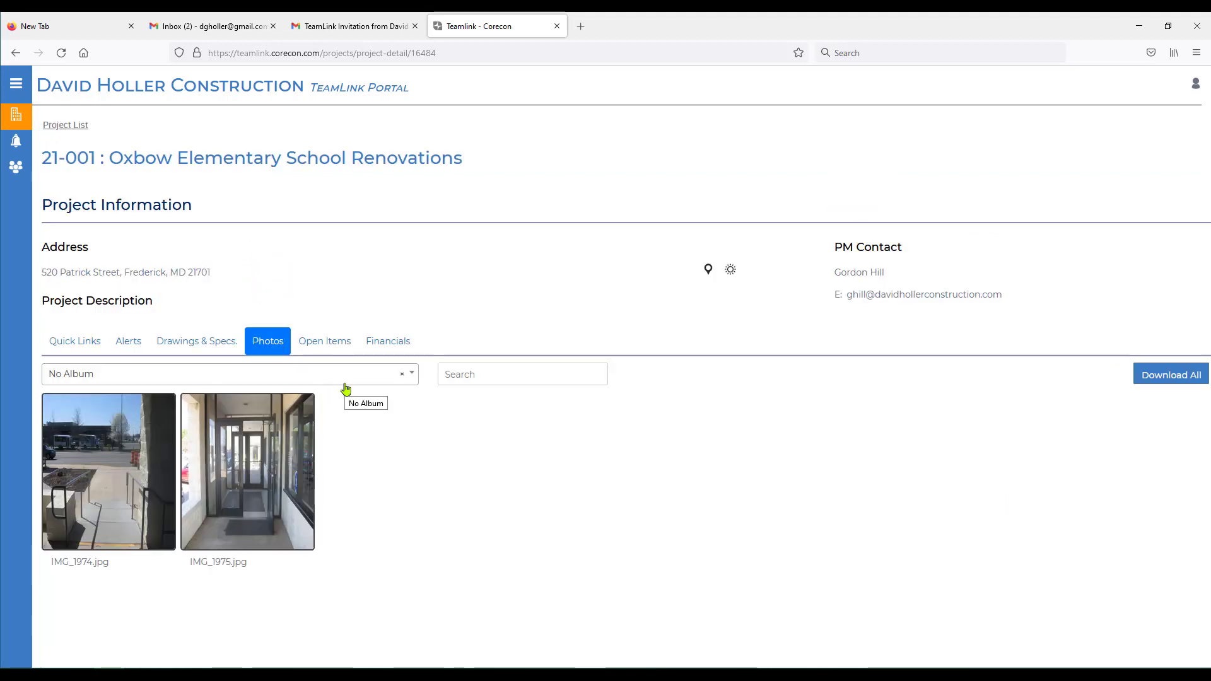
{"action": "left_click", "coordinate": [340, 382]}
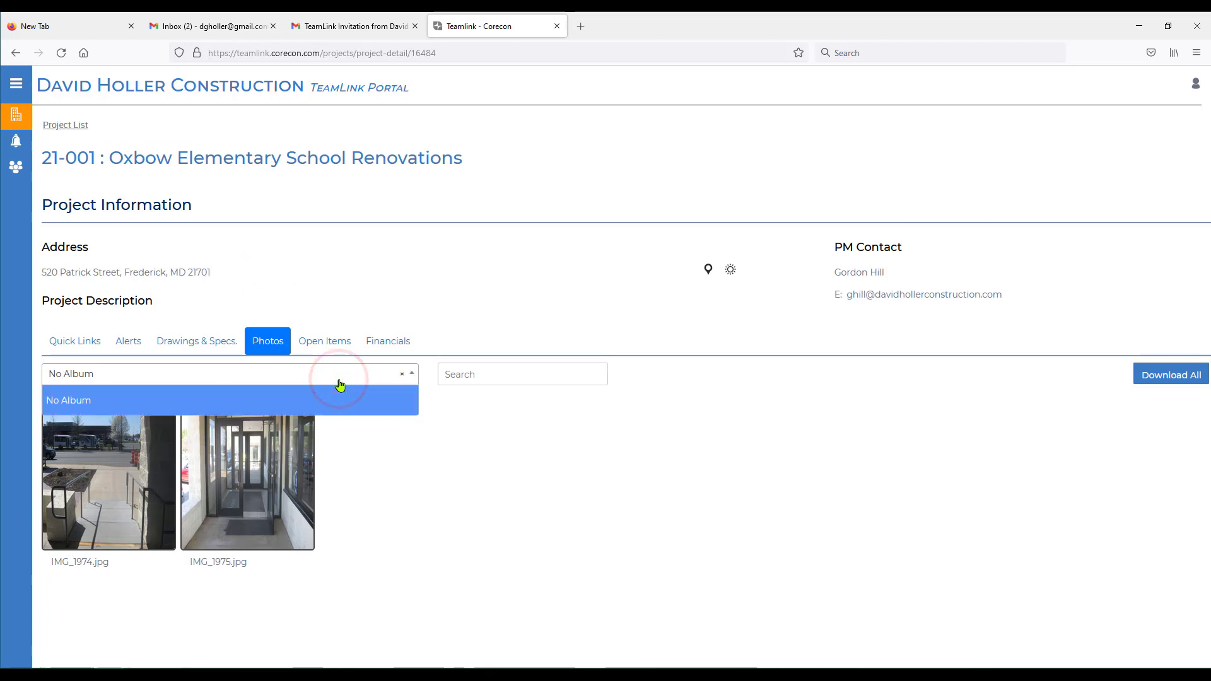
{"action": "left_click", "coordinate": [339, 382]}
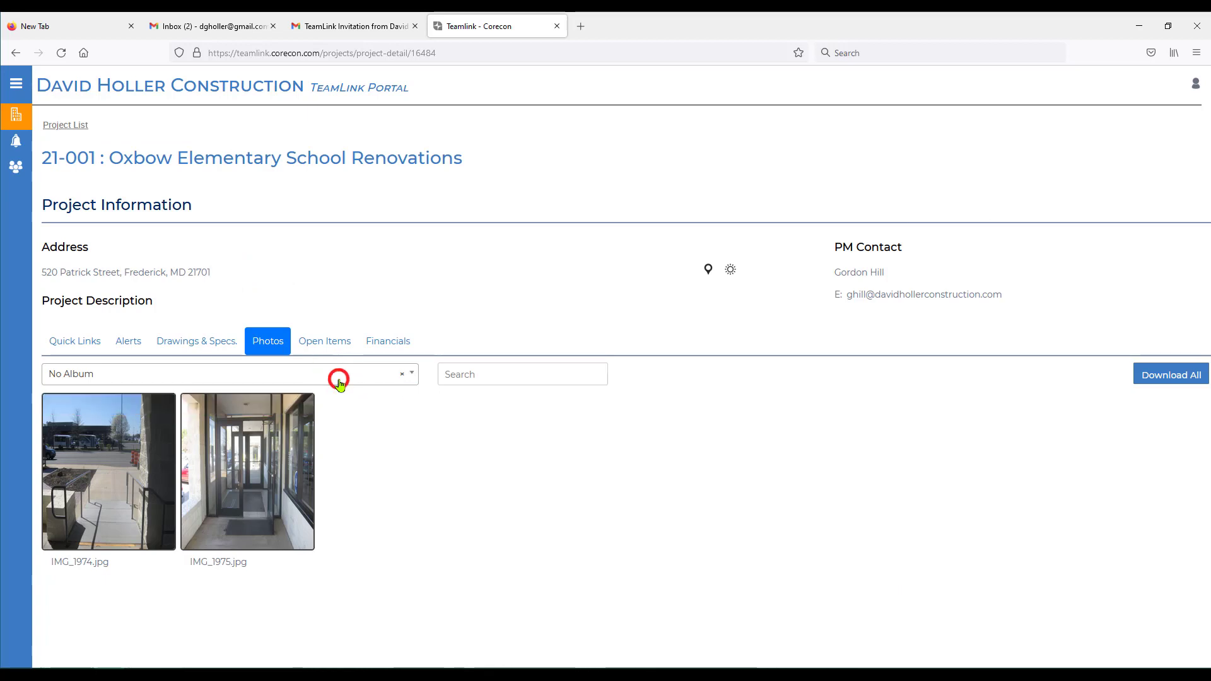
{"action": "left_click", "coordinate": [414, 377]}
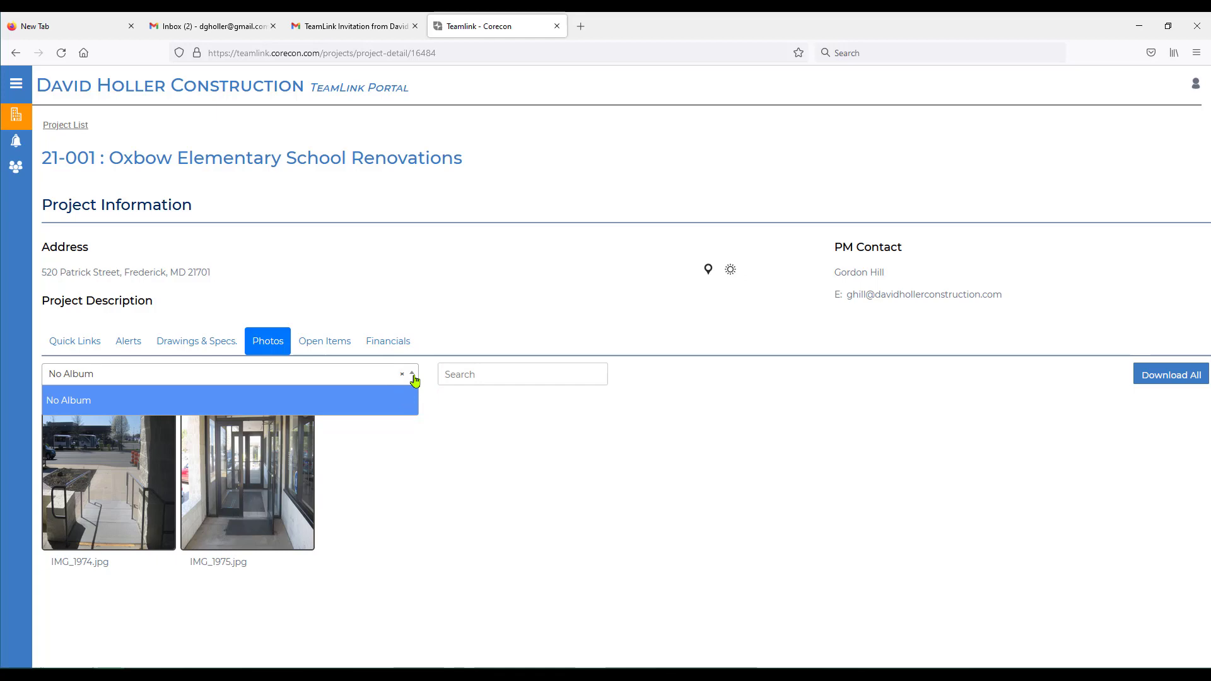
{"action": "left_click", "coordinate": [414, 376]}
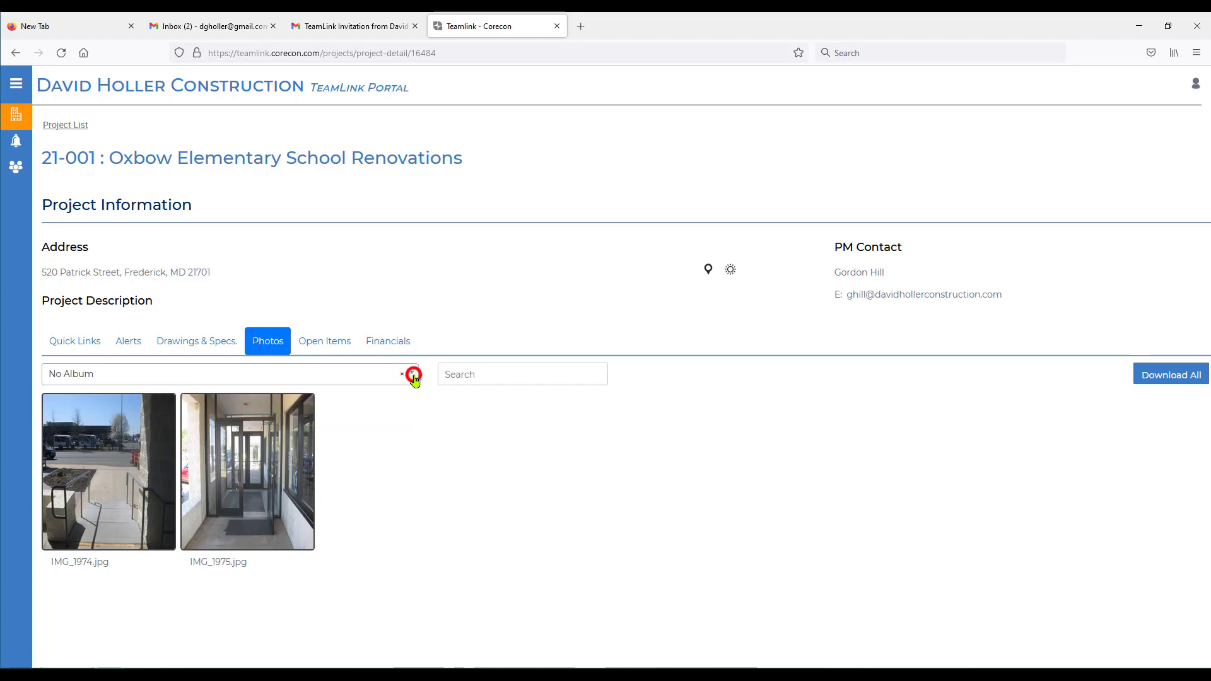
{"action": "left_click", "coordinate": [541, 369]}
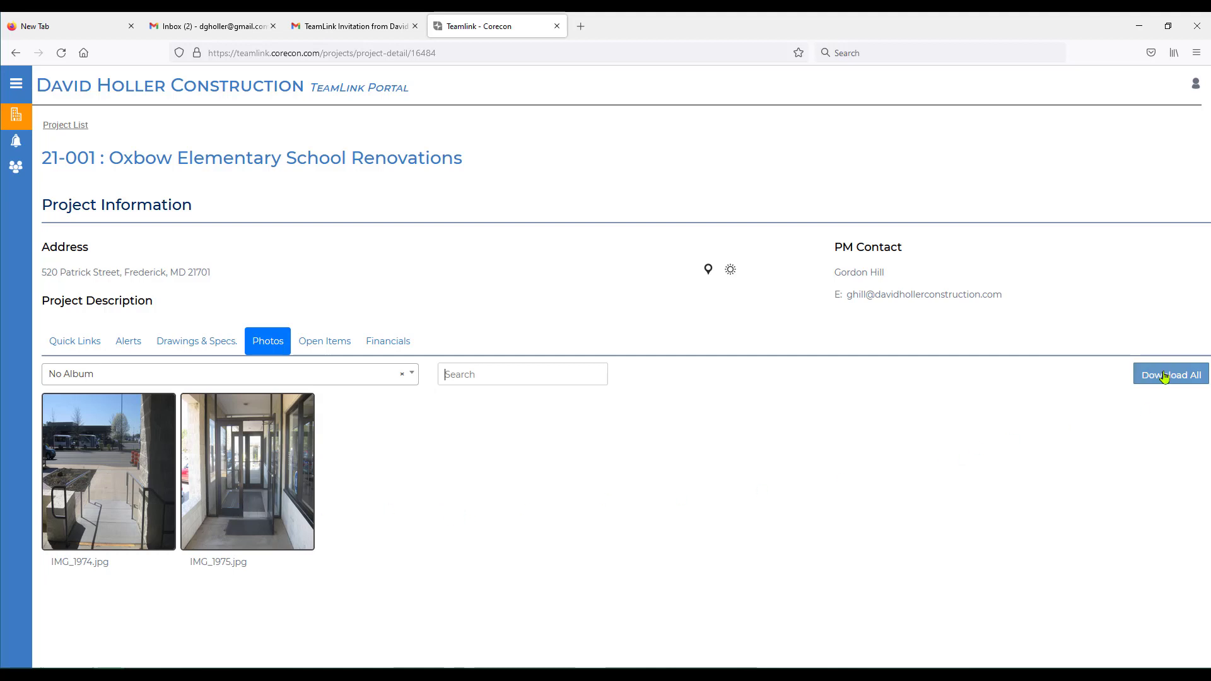
View the project's open items summary and the full open items list, and return to the project details.
{"action": "left_click", "coordinate": [326, 345]}
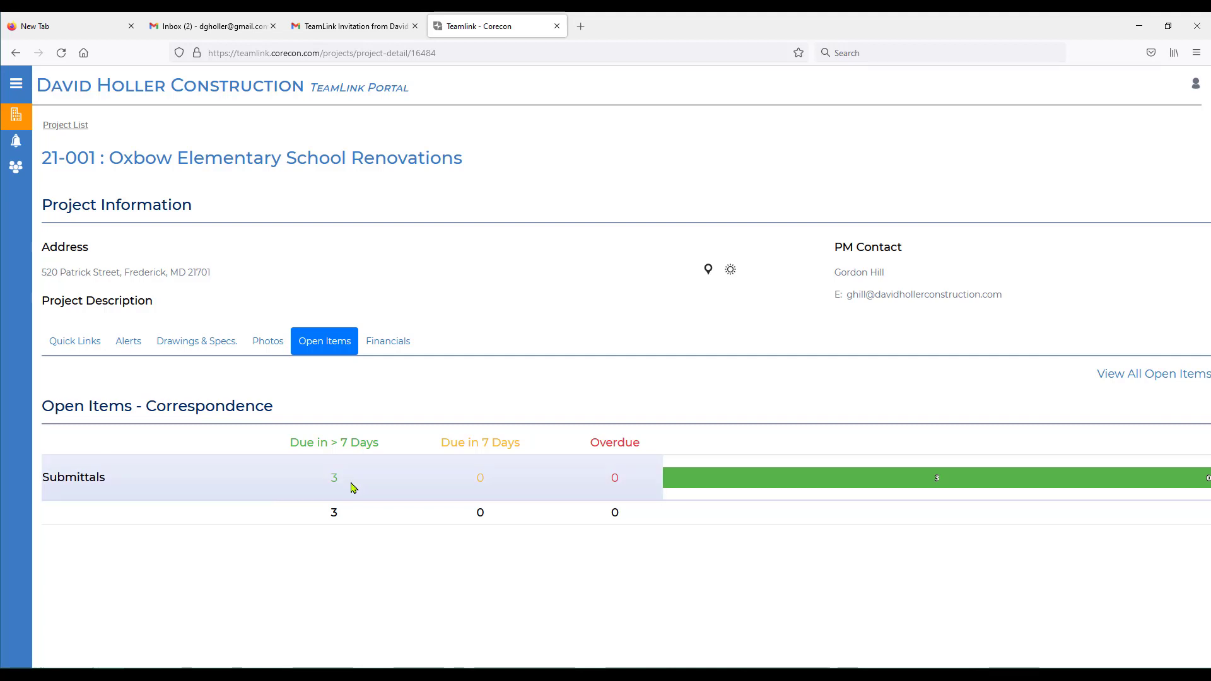
{"action": "left_click", "coordinate": [1151, 376]}
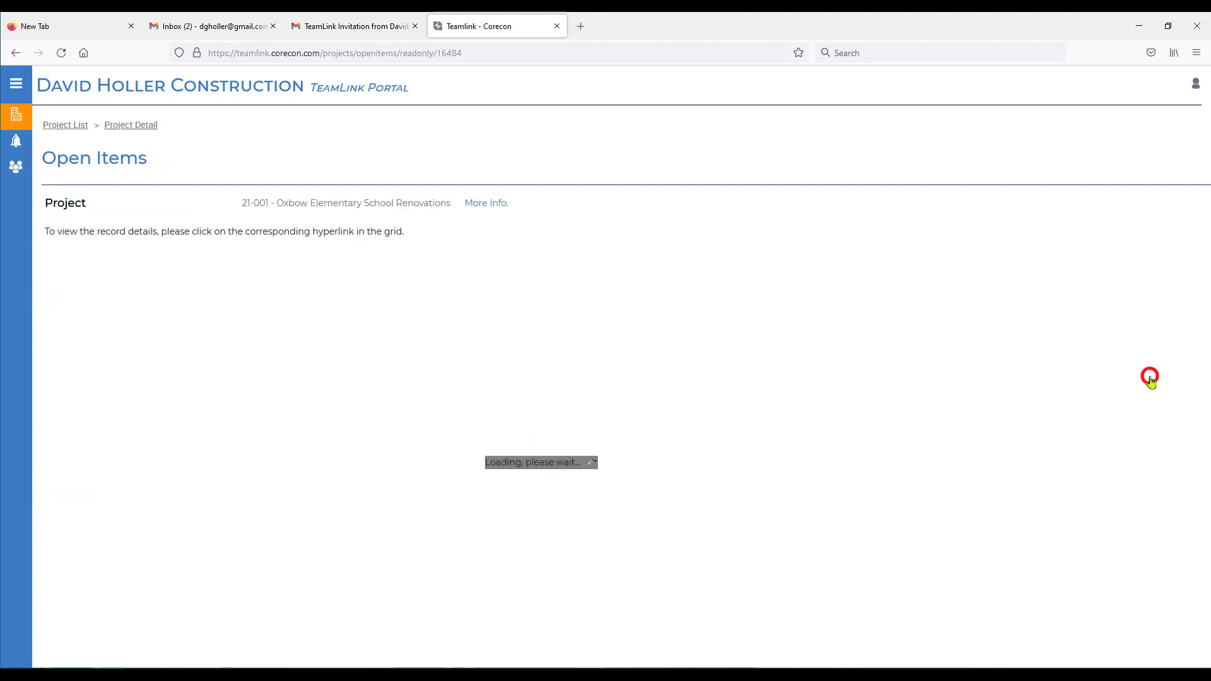
{"action": "left_click", "coordinate": [137, 126]}
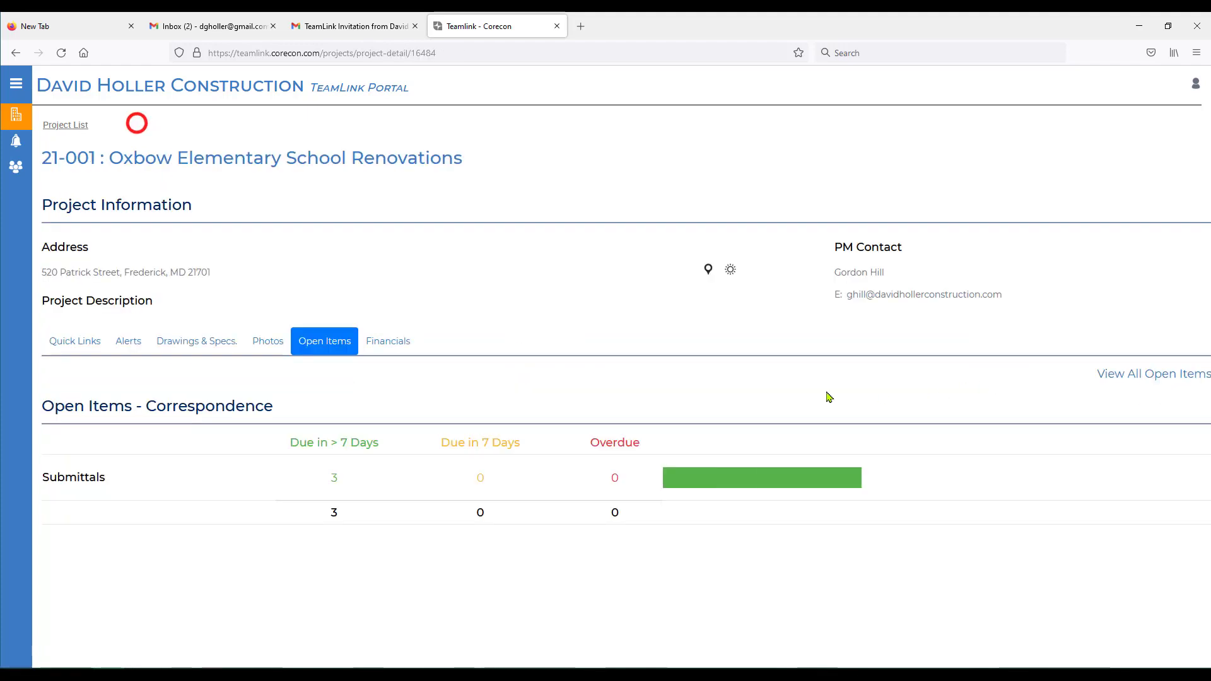
View the project's financials for prime contract 001, including the financial summary, approved budget transactions and approved invoices.
{"action": "left_click", "coordinate": [387, 342]}
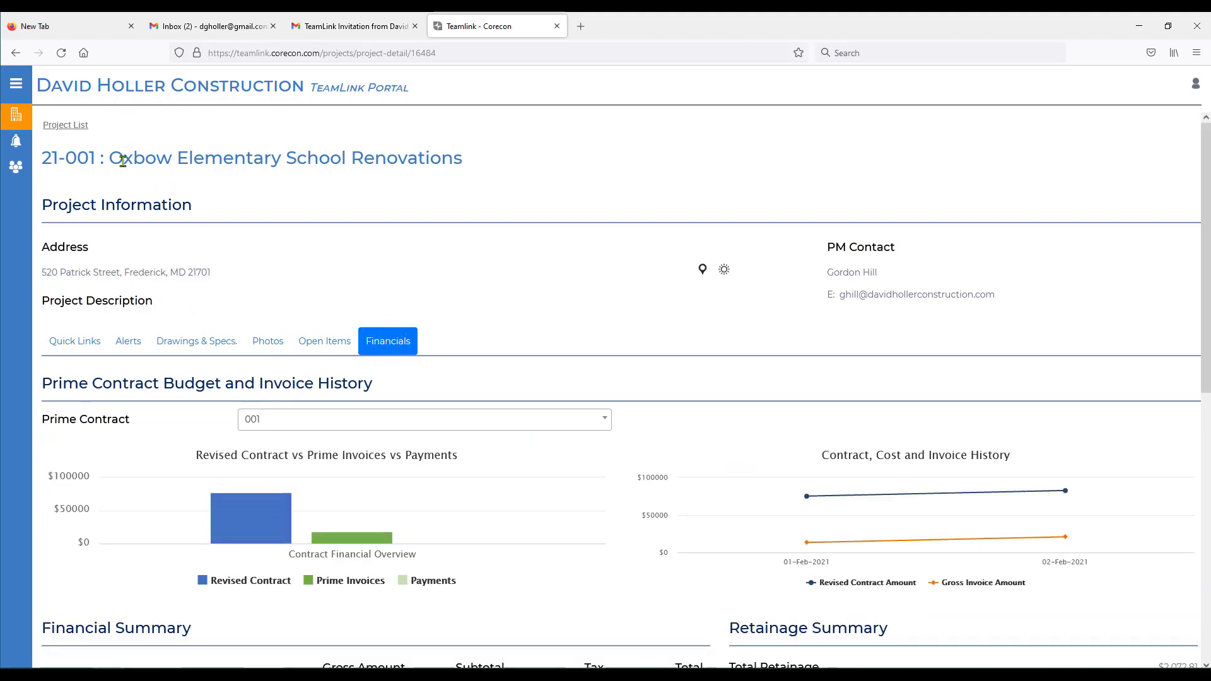
{"action": "left_click", "coordinate": [299, 421]}
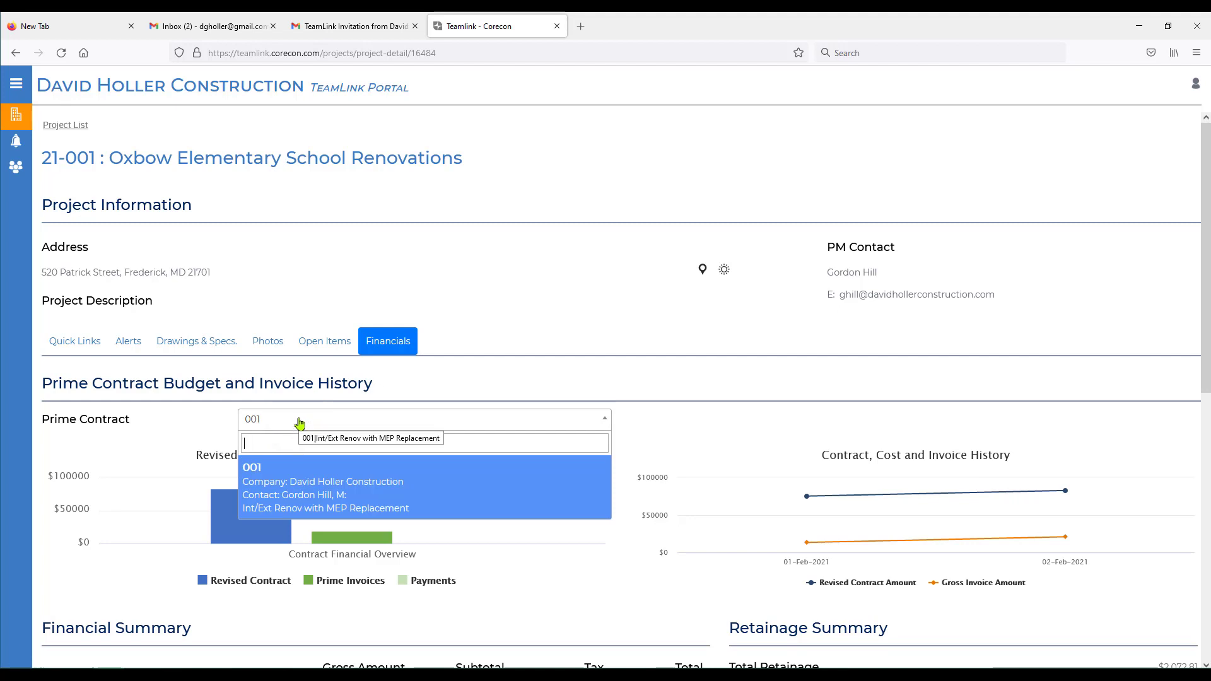
{"action": "left_click", "coordinate": [299, 421]}
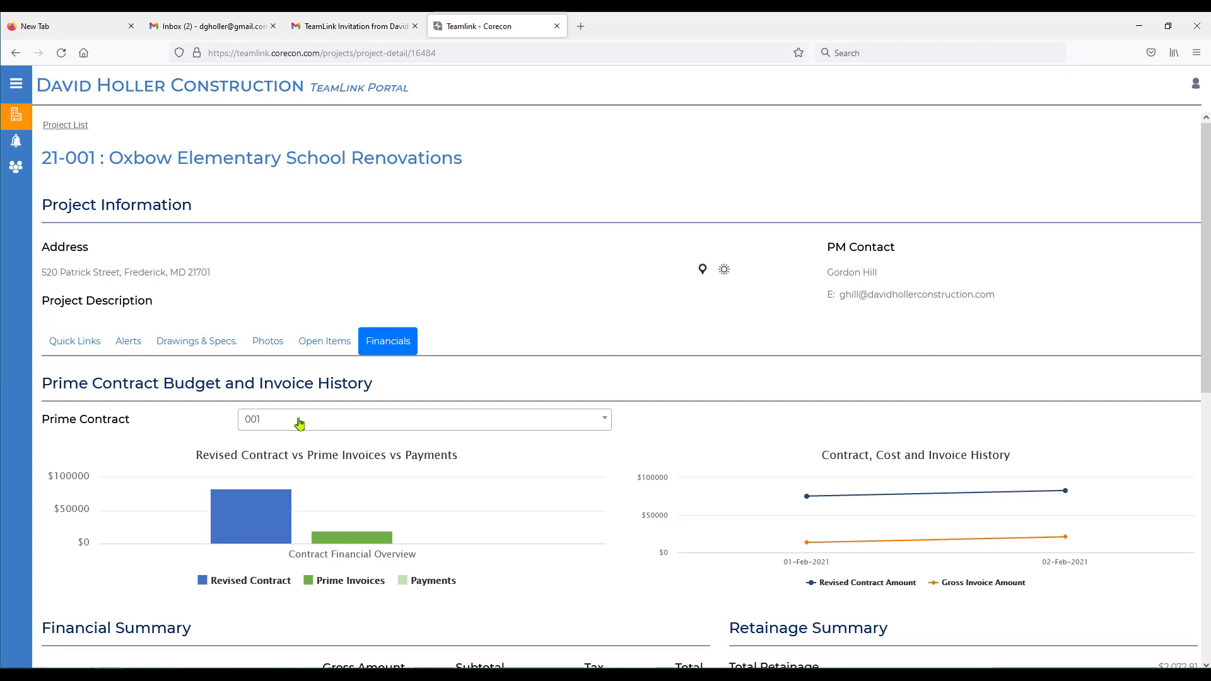
{"action": "scroll", "coordinate": [599, 511], "scroll_direction": "down", "scroll_amount": 3}
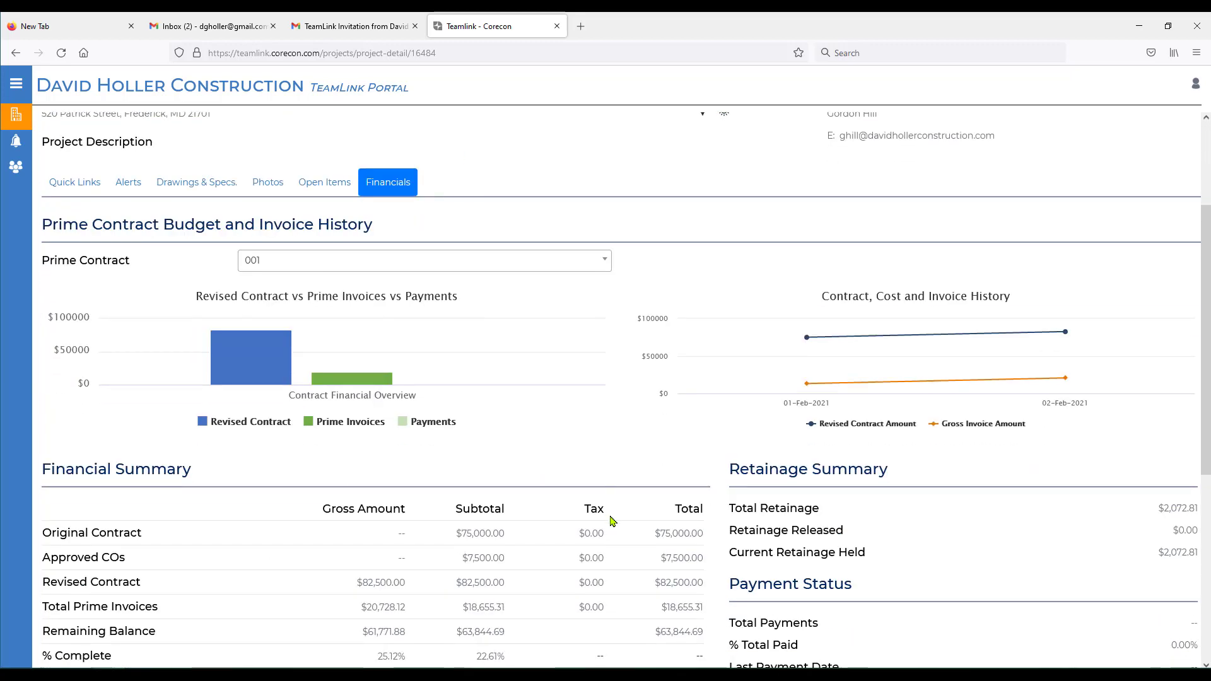
{"action": "scroll", "coordinate": [611, 518], "scroll_direction": "down", "scroll_amount": 2}
{"action": "scroll", "coordinate": [611, 526], "scroll_direction": "down", "scroll_amount": 3}
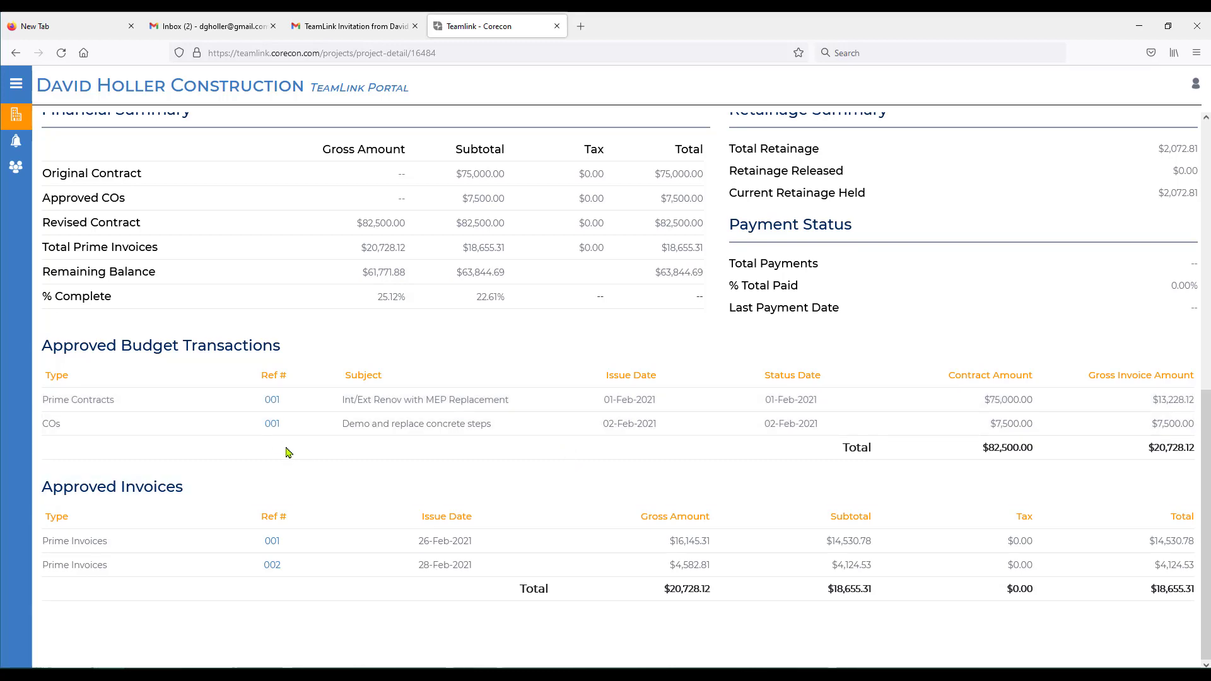
Open CO 001 from the approved budget transactions, review its details, items and related files, and return to the project details.
{"action": "left_click", "coordinate": [270, 425]}
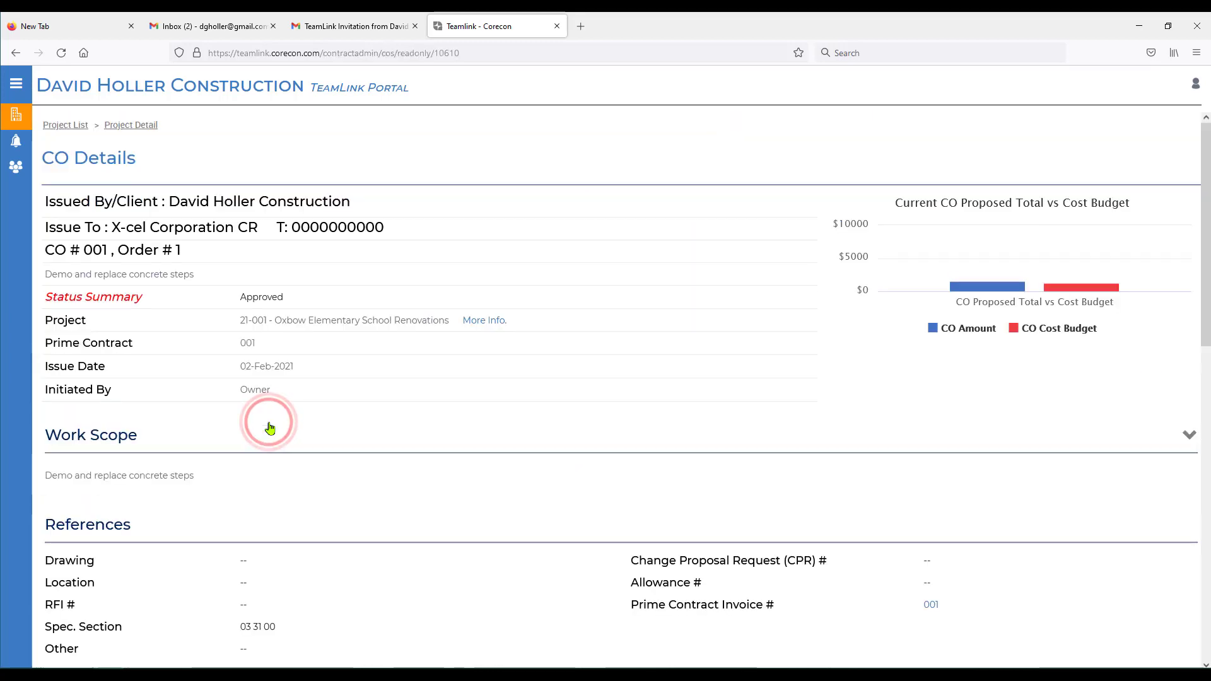
{"action": "scroll", "coordinate": [270, 429], "scroll_direction": "down", "scroll_amount": 6}
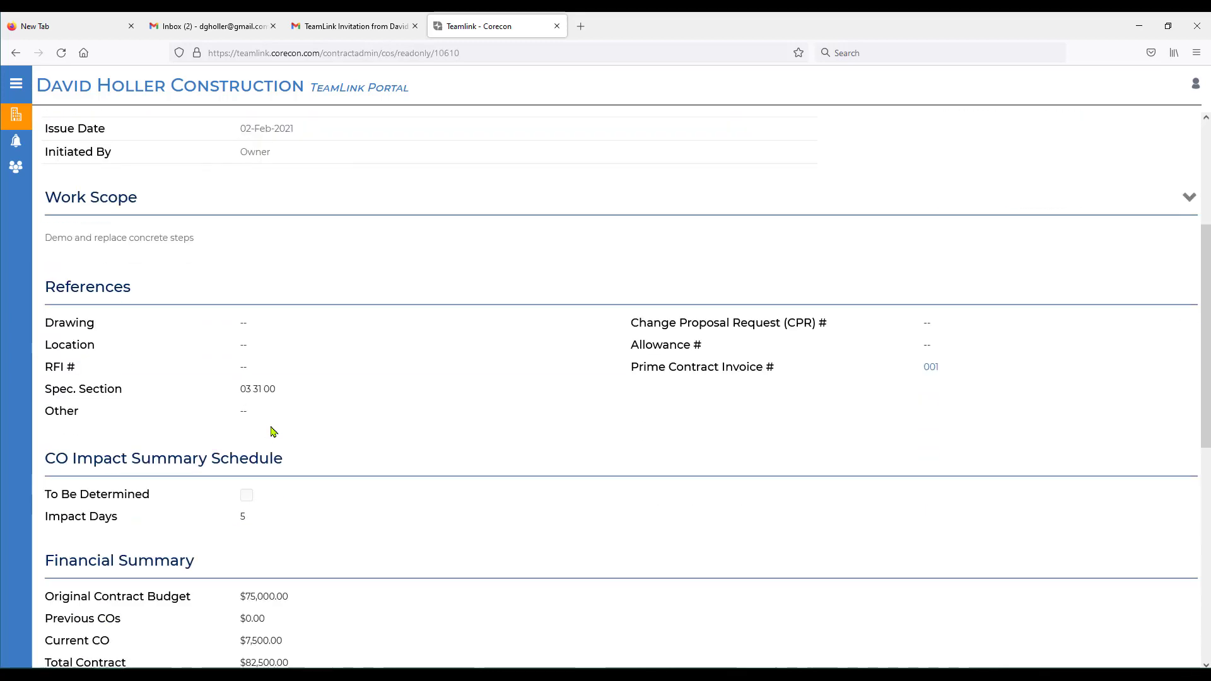
{"action": "scroll", "coordinate": [271, 434], "scroll_direction": "down", "scroll_amount": 5}
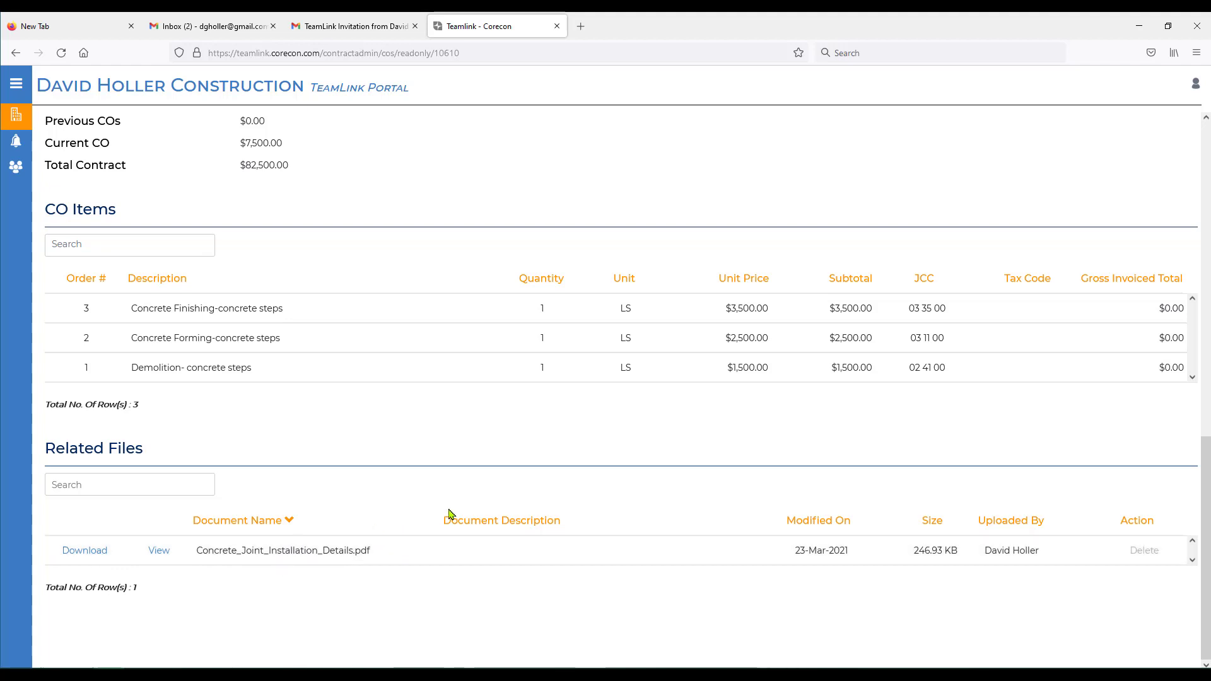
{"action": "scroll", "coordinate": [450, 514], "scroll_direction": "up", "scroll_amount": 2}
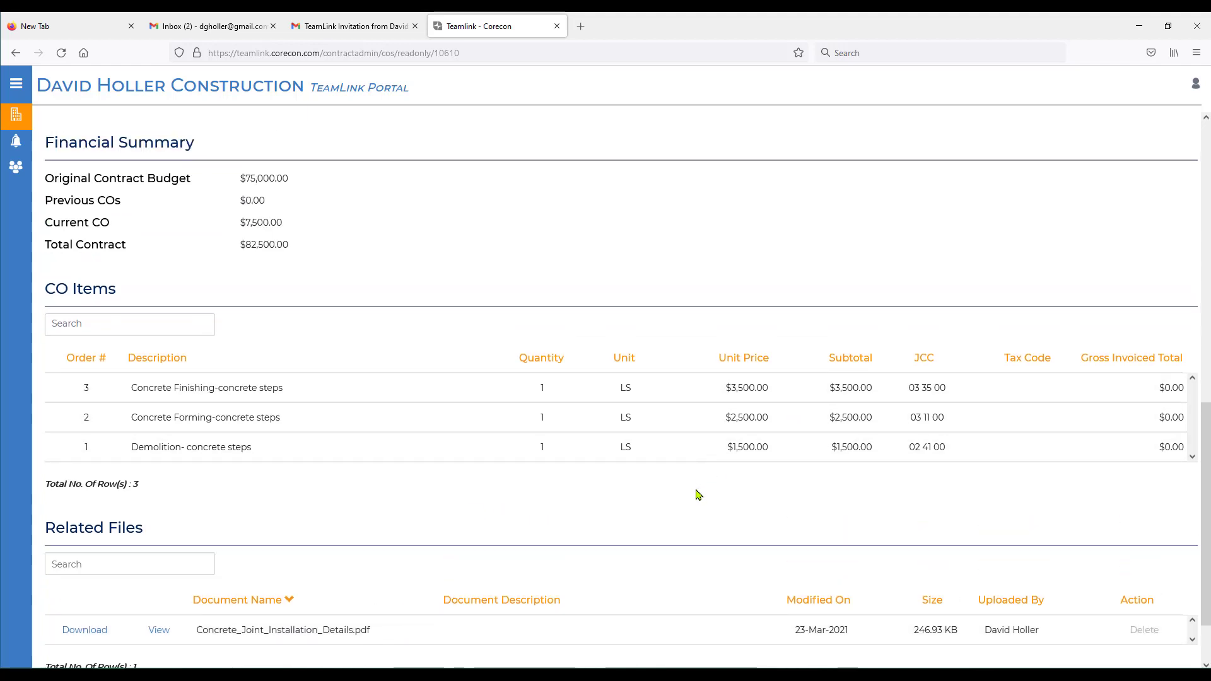
{"action": "scroll", "coordinate": [698, 494], "scroll_direction": "up", "scroll_amount": 10}
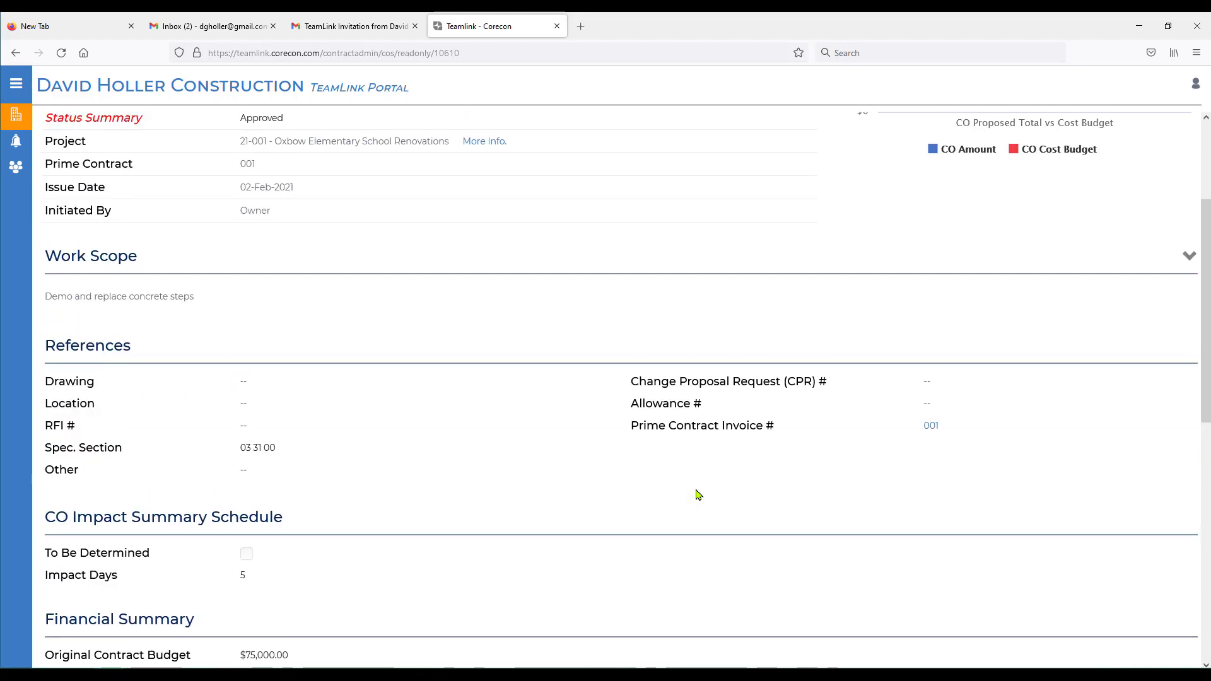
{"action": "scroll", "coordinate": [698, 495], "scroll_direction": "up", "scroll_amount": 4}
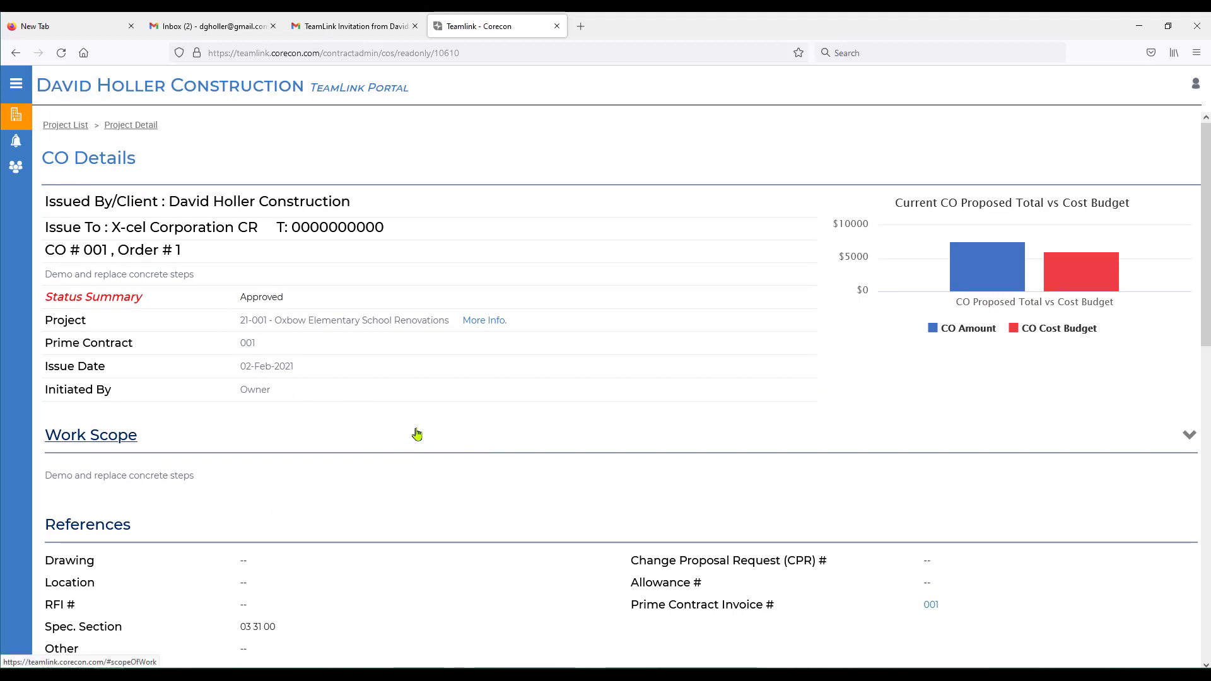
{"action": "left_click", "coordinate": [131, 126]}
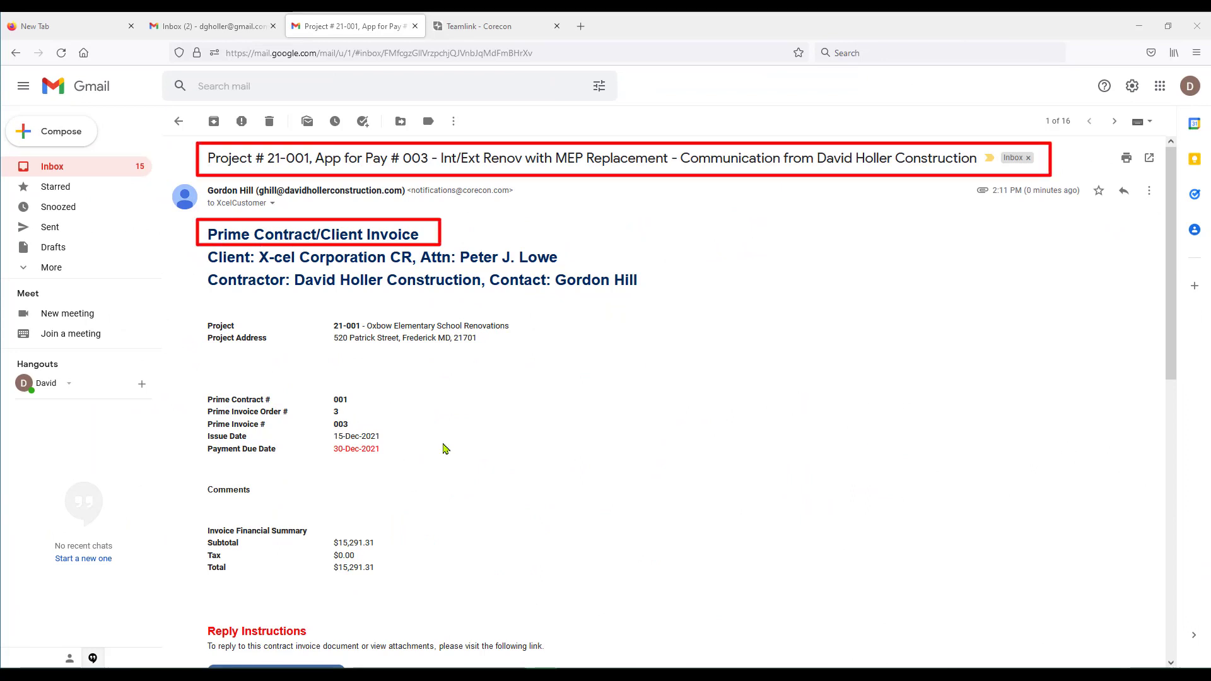
Read the Gmail notification for App for Pay # 003 down to its reply instructions, and switch back to the TeamLink portal.
{"action": "scroll", "coordinate": [618, 508], "scroll_direction": "down", "scroll_amount": 2}
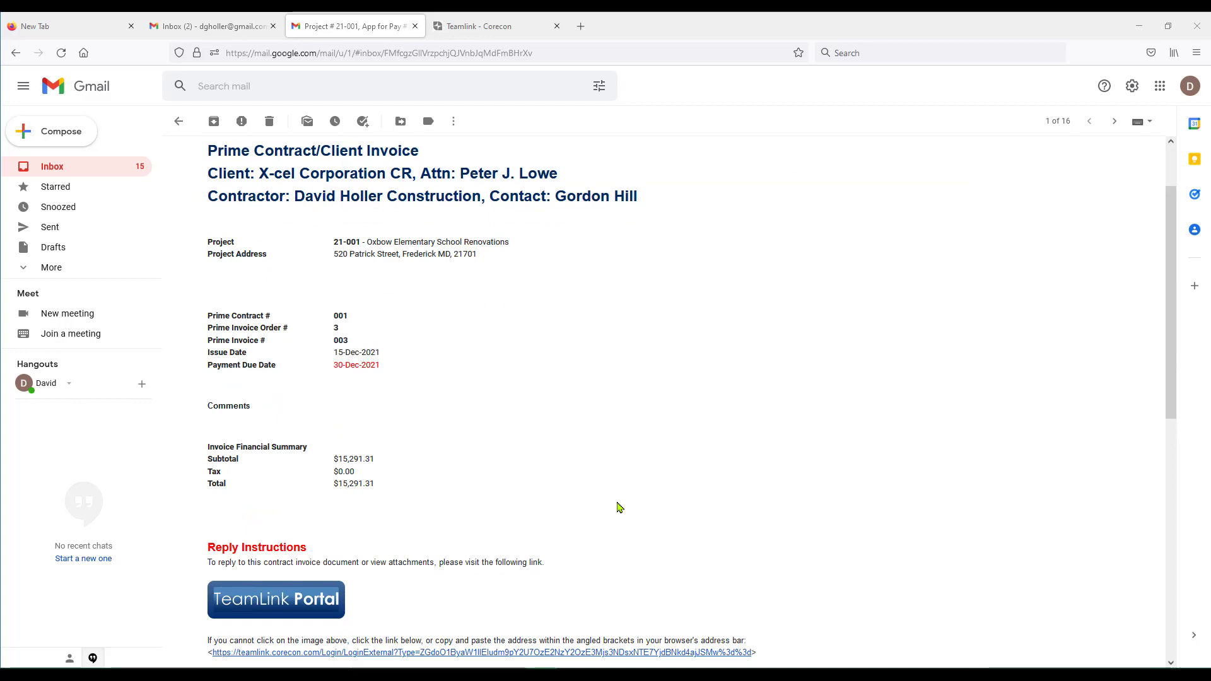
{"action": "scroll", "coordinate": [618, 508], "scroll_direction": "down", "scroll_amount": 2}
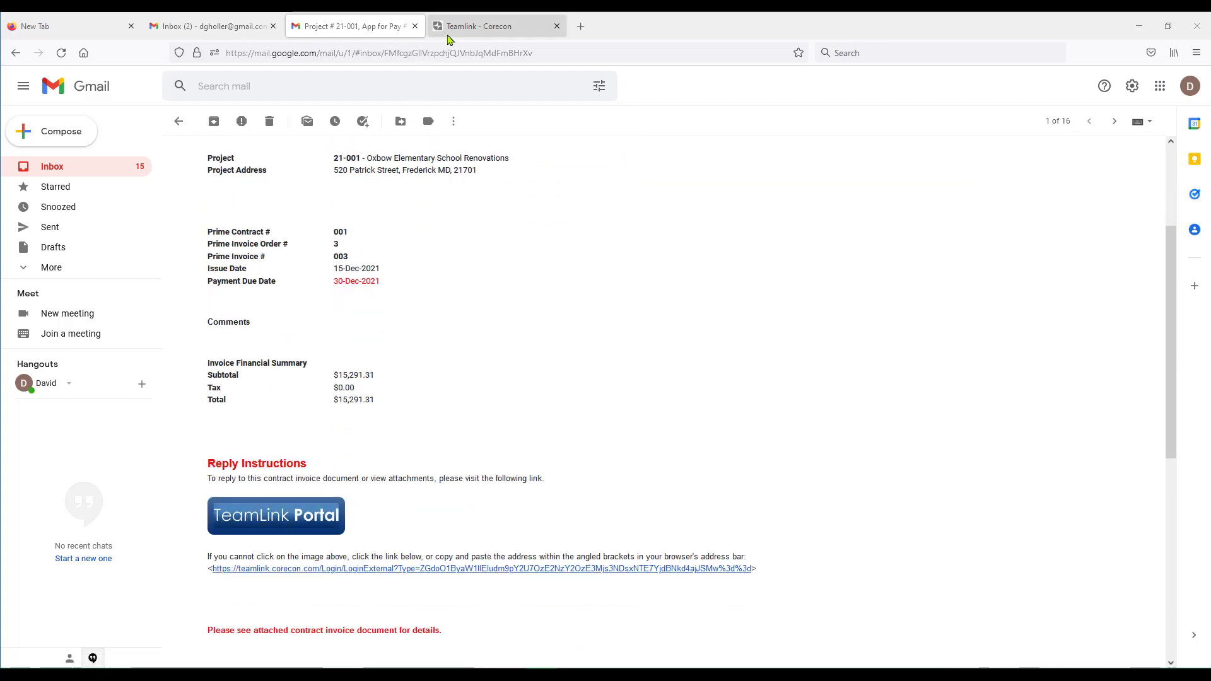
{"action": "left_click", "coordinate": [470, 34]}
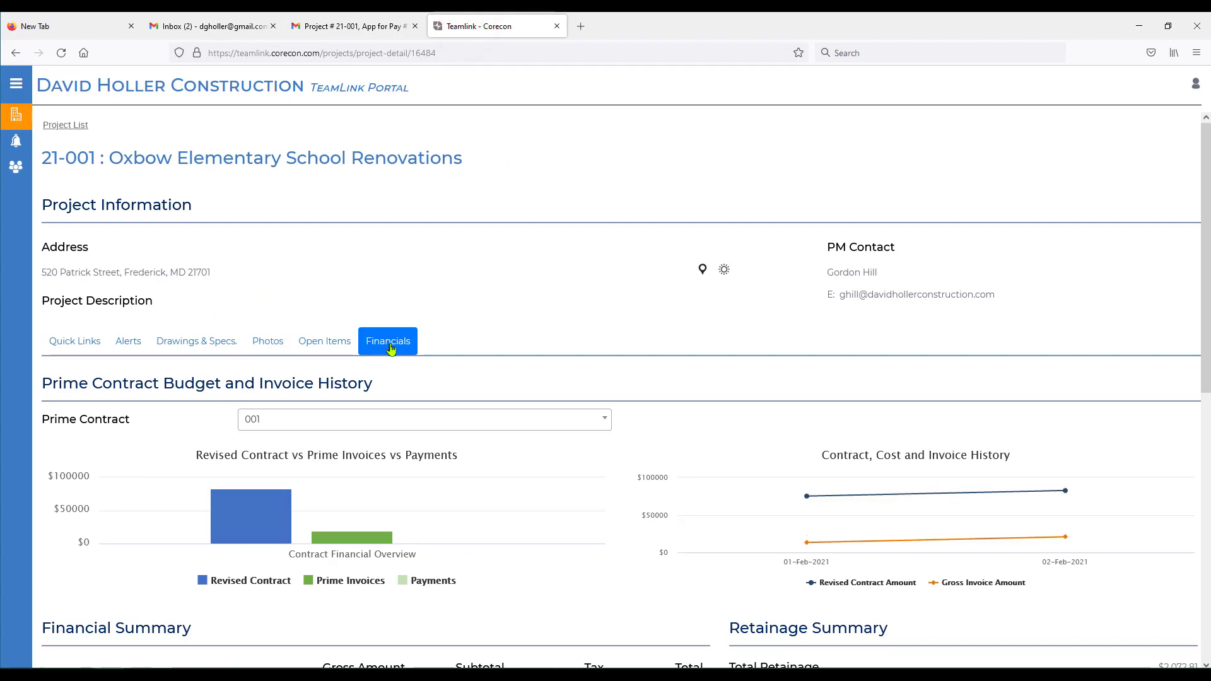
Open prime invoice 003 from the approved invoices, review its financial summary, related files and sent message, and return to the project details.
{"action": "scroll", "coordinate": [514, 413], "scroll_direction": "down", "scroll_amount": 8}
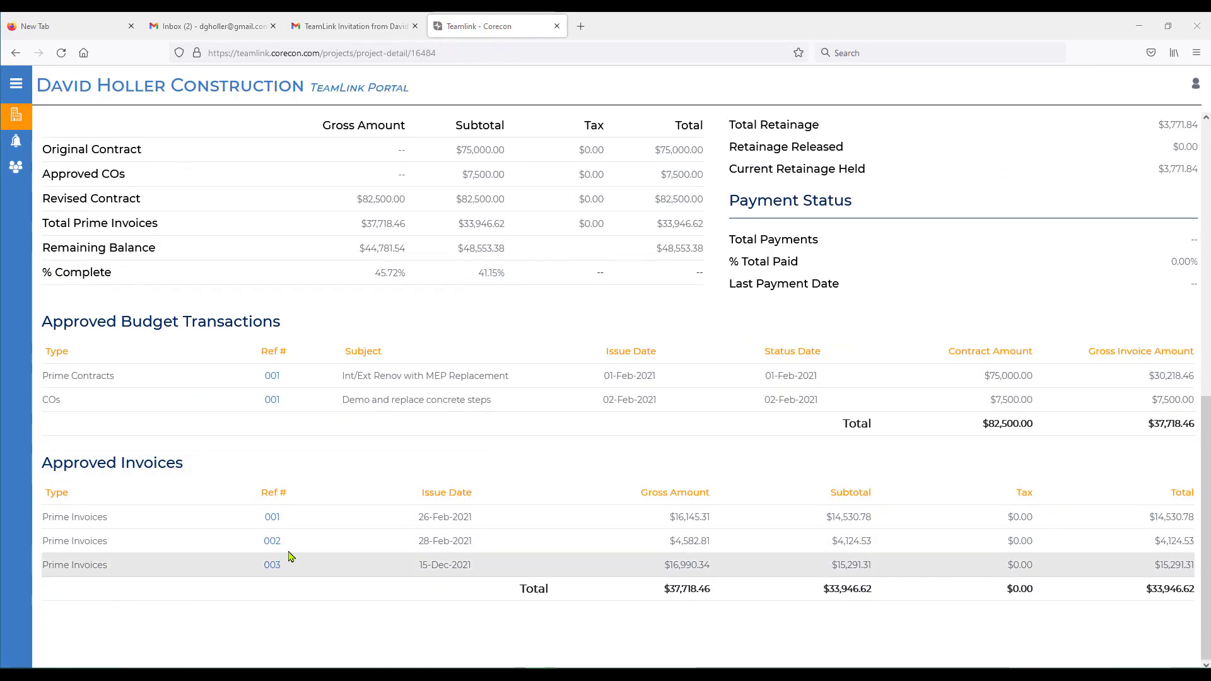
{"action": "left_click", "coordinate": [271, 565]}
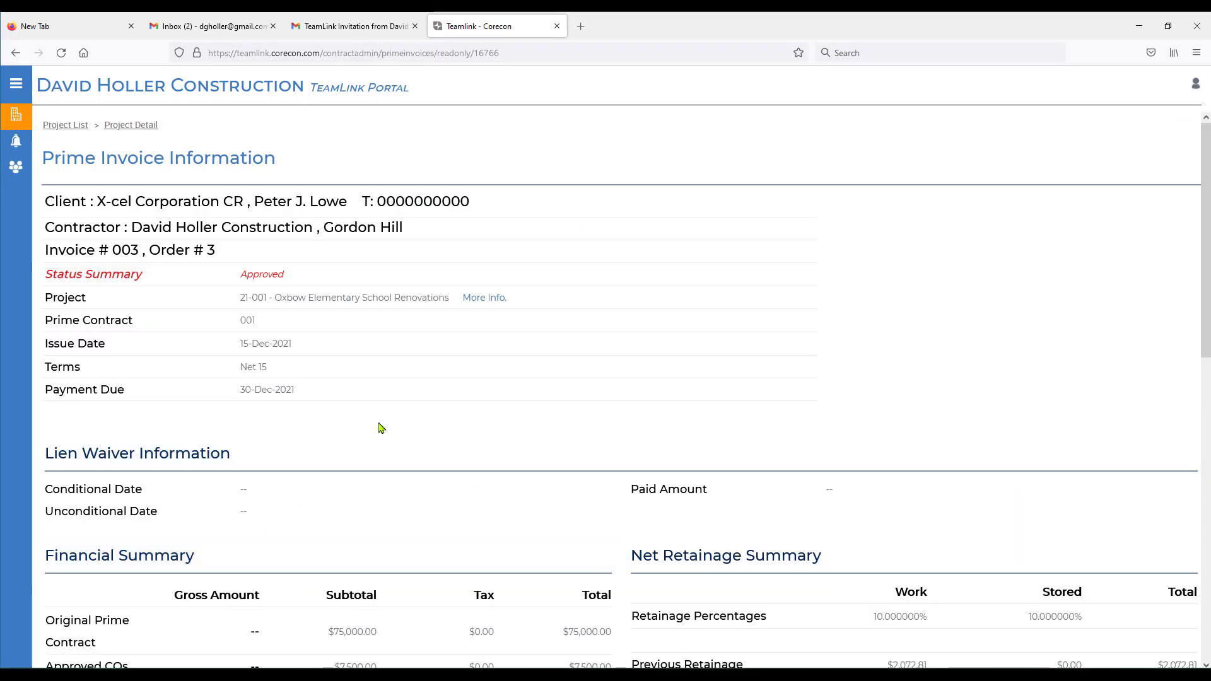
{"action": "scroll", "coordinate": [381, 426], "scroll_direction": "down", "scroll_amount": 5}
{"action": "scroll", "coordinate": [381, 426], "scroll_direction": "down", "scroll_amount": 2}
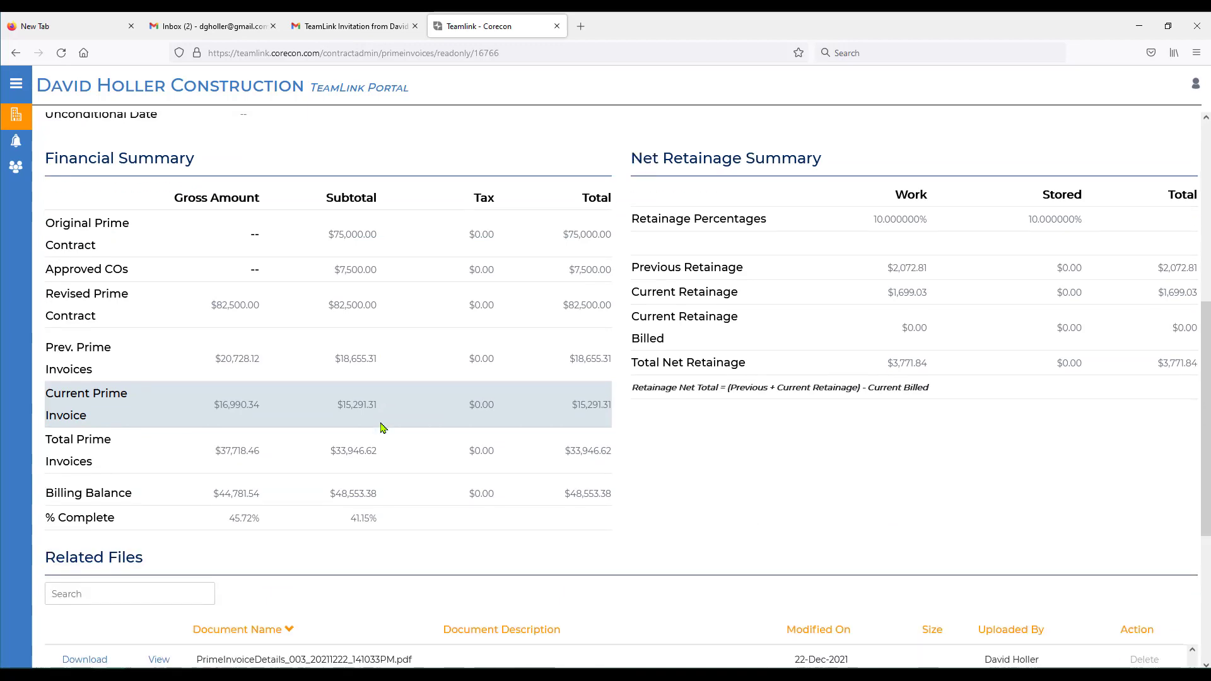
{"action": "scroll", "coordinate": [381, 426], "scroll_direction": "up", "scroll_amount": 7}
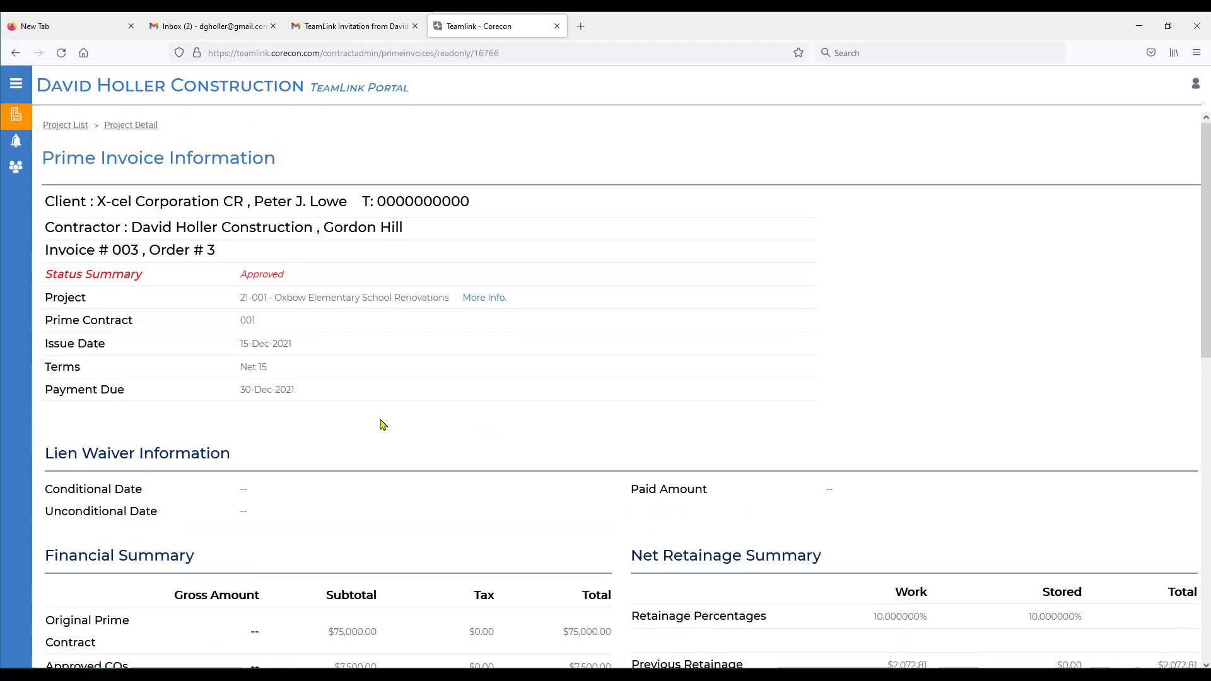
{"action": "scroll", "coordinate": [383, 425], "scroll_direction": "down", "scroll_amount": 10}
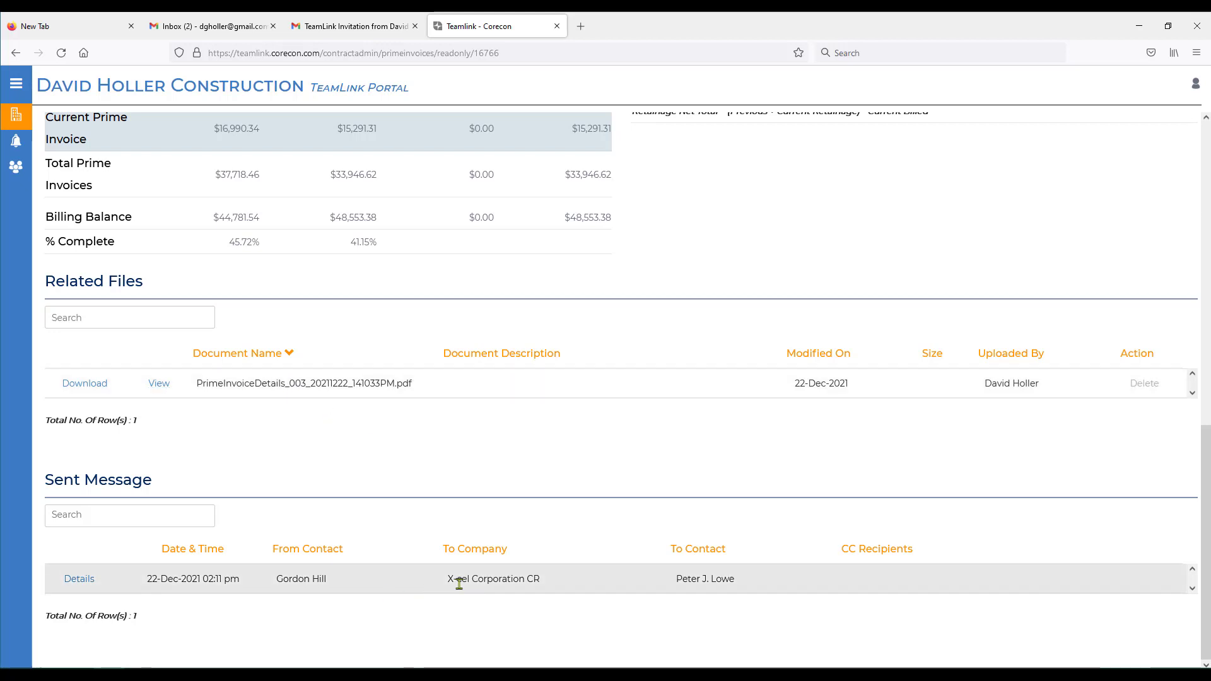
{"action": "scroll", "coordinate": [426, 587], "scroll_direction": "up", "scroll_amount": 10}
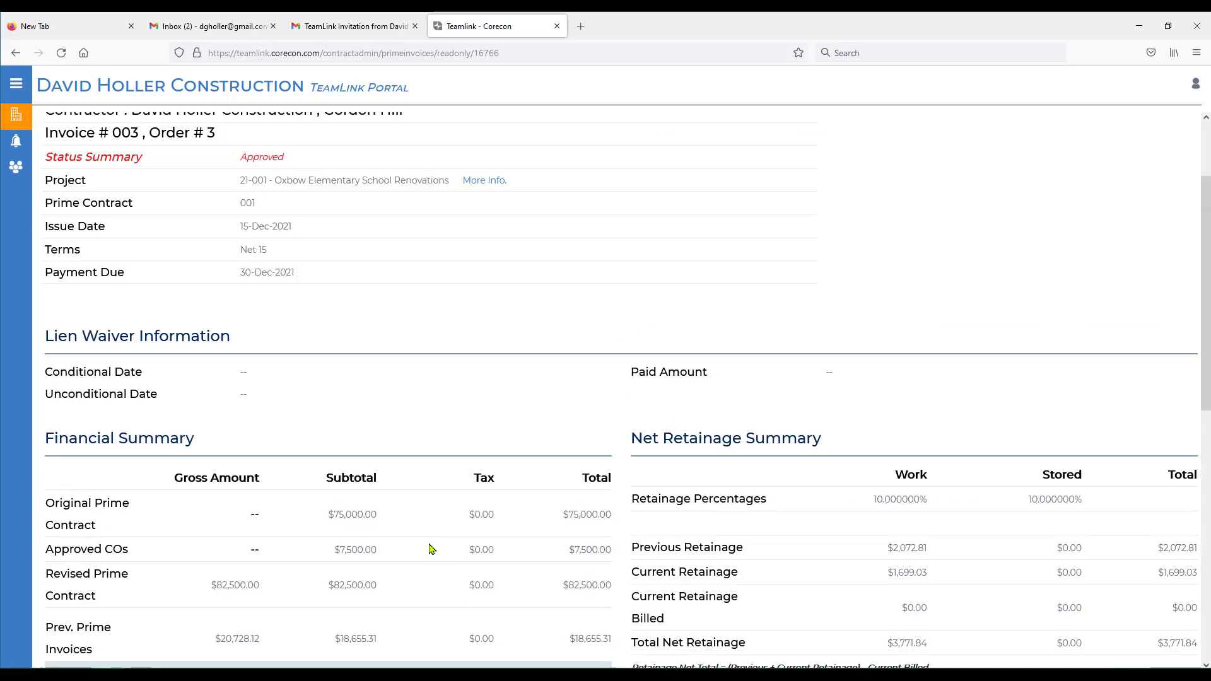
{"action": "scroll", "coordinate": [431, 549], "scroll_direction": "up", "scroll_amount": 2}
{"action": "left_click", "coordinate": [130, 124]}
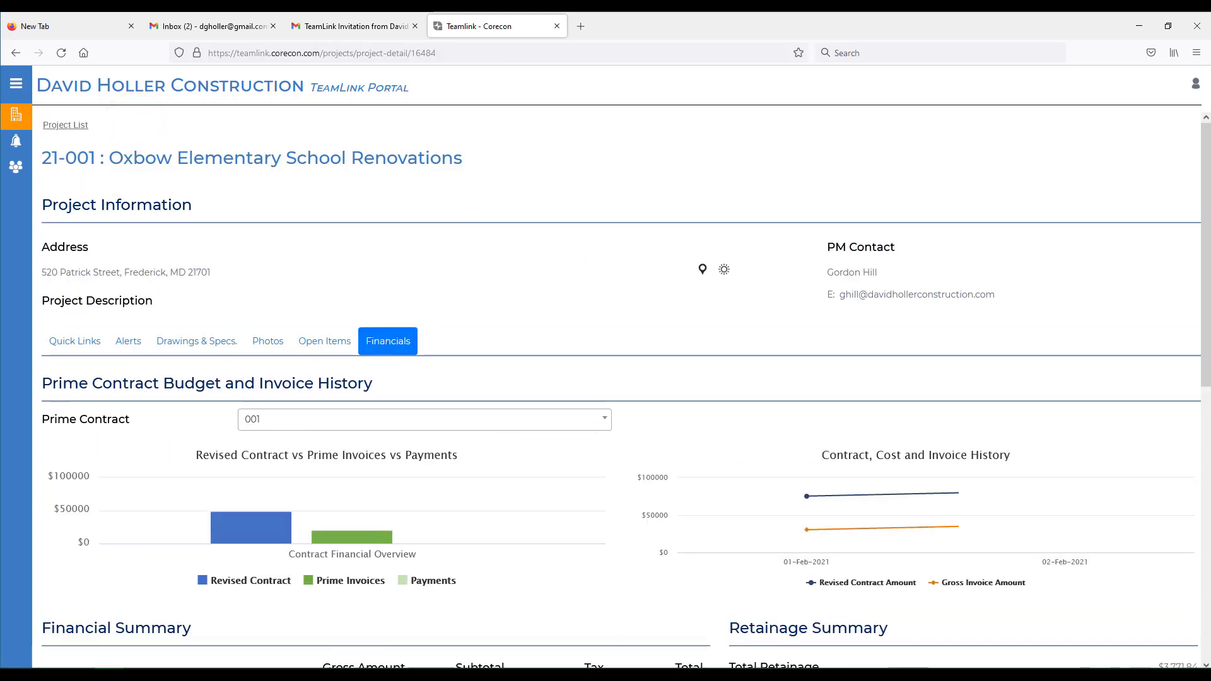
View the project's quick links and check the available schedule choices, keeping schedule 001 selected.
{"action": "left_click", "coordinate": [75, 341]}
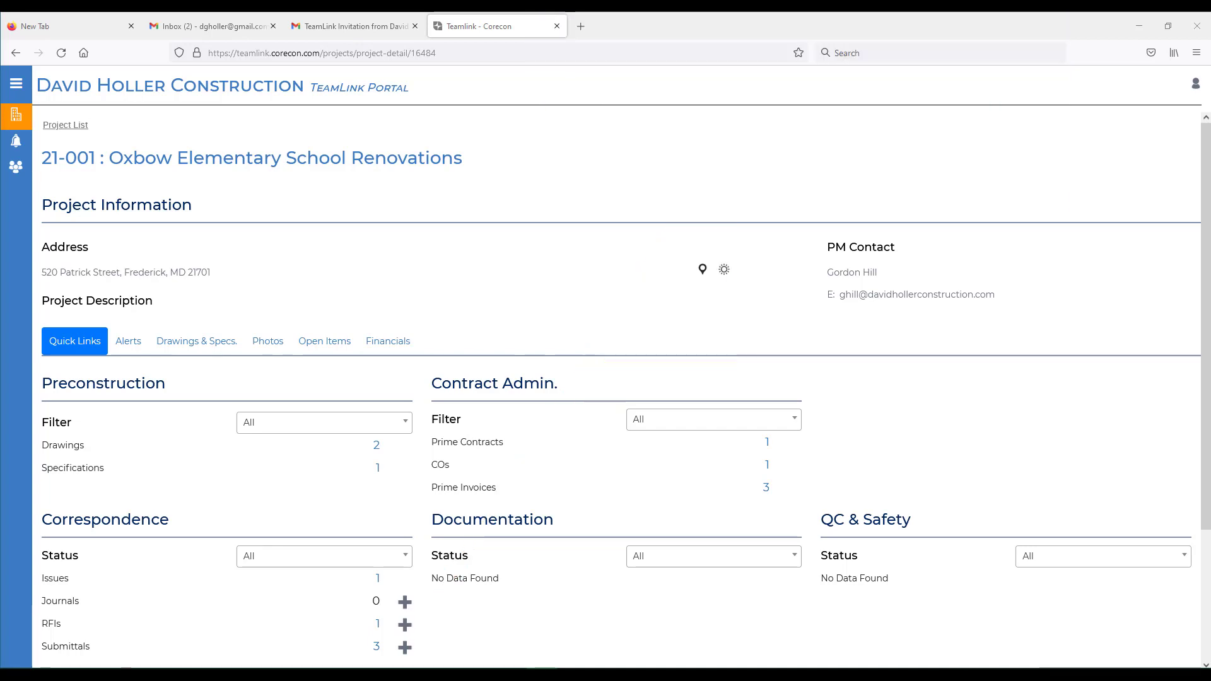
{"action": "scroll", "coordinate": [265, 592], "scroll_direction": "down", "scroll_amount": 3}
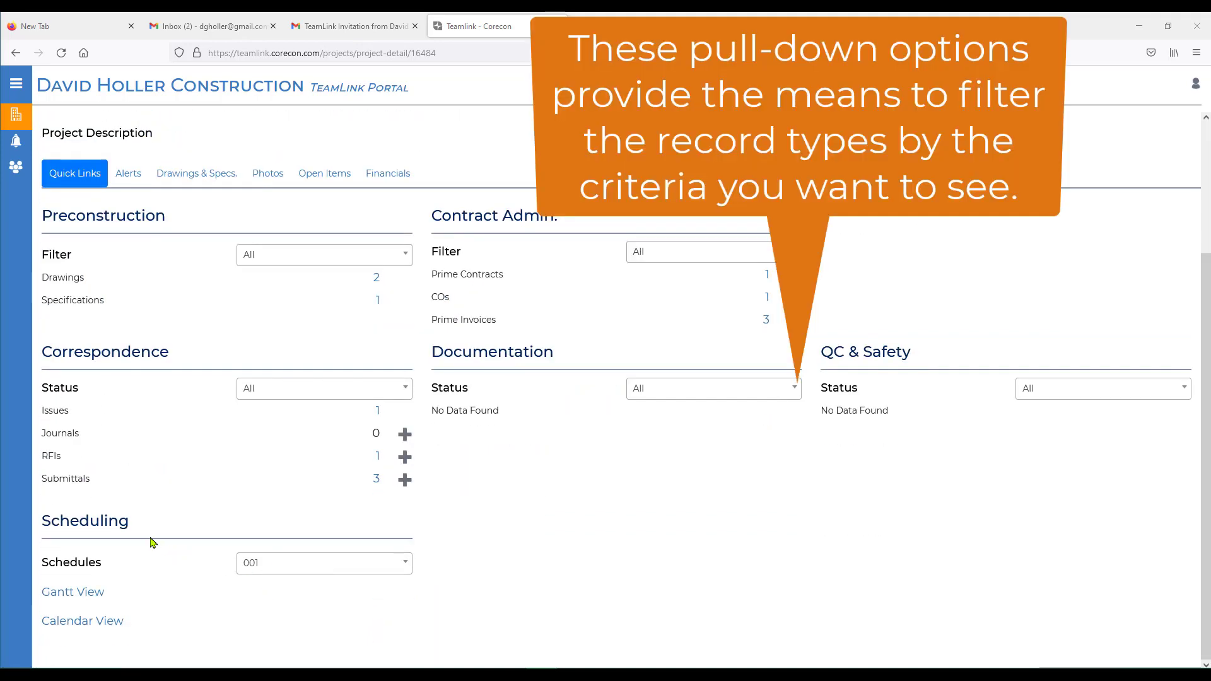
{"action": "left_click", "coordinate": [303, 566]}
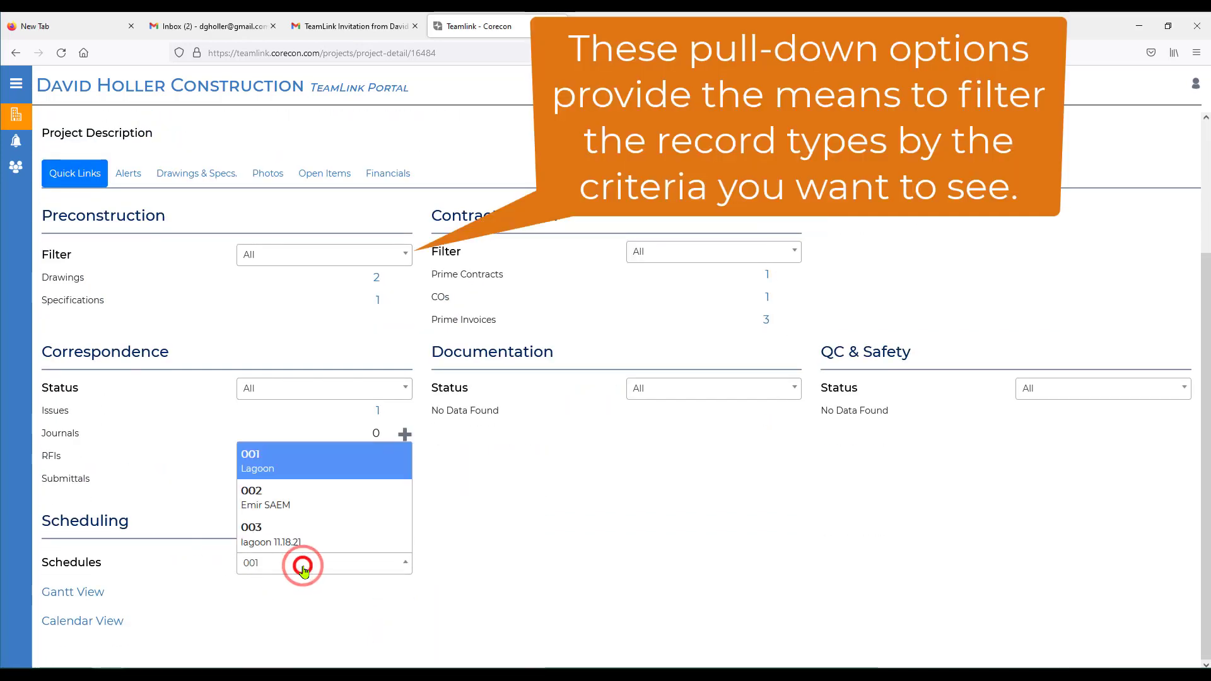
{"action": "left_click", "coordinate": [303, 571]}
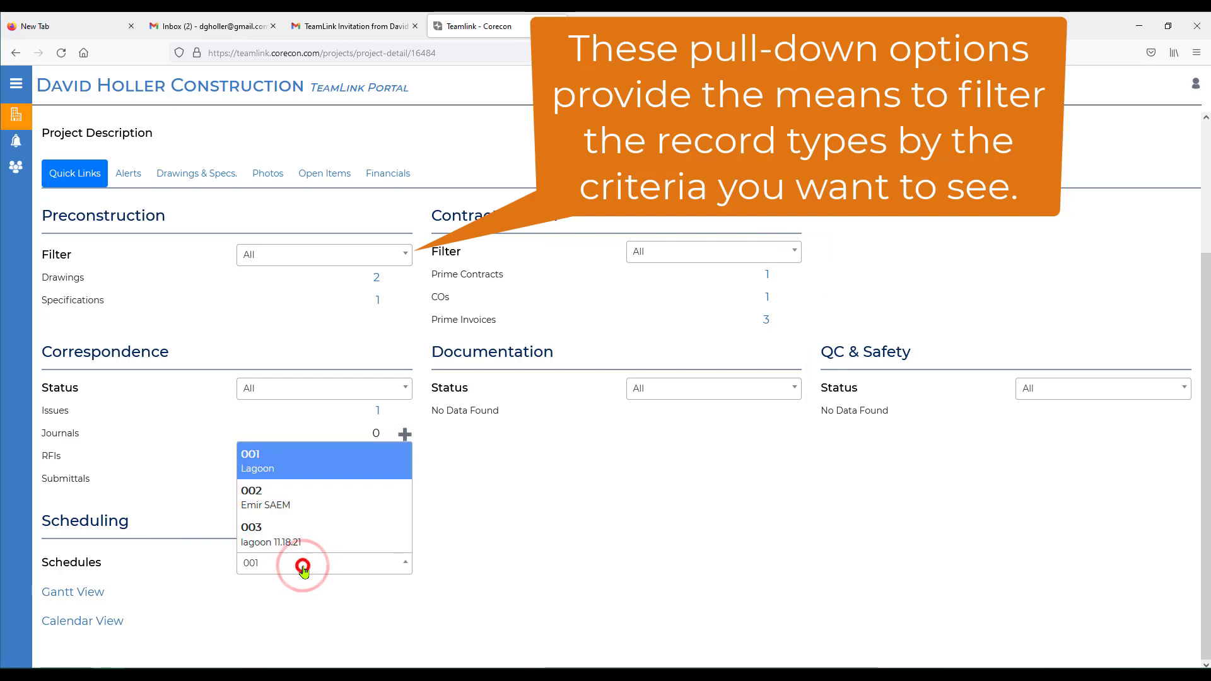
{"action": "left_click", "coordinate": [303, 563]}
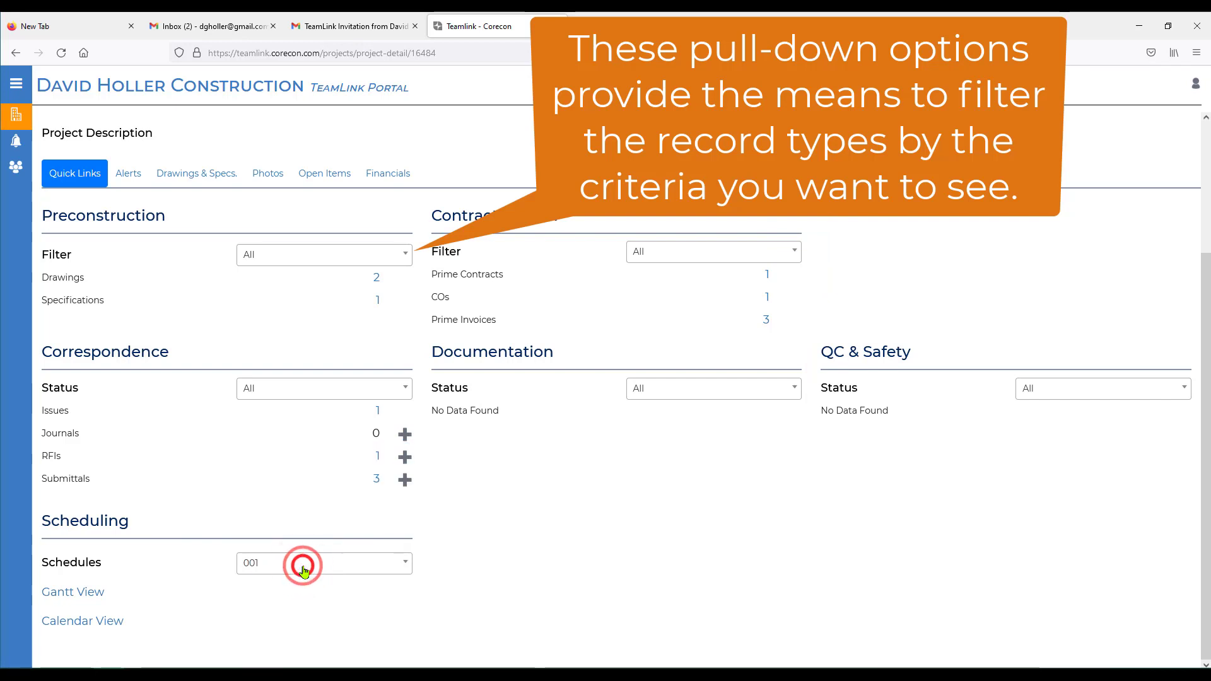
Open the Gantt view of schedule 001 and examine the task bars through September 2021.
{"action": "left_click", "coordinate": [65, 598]}
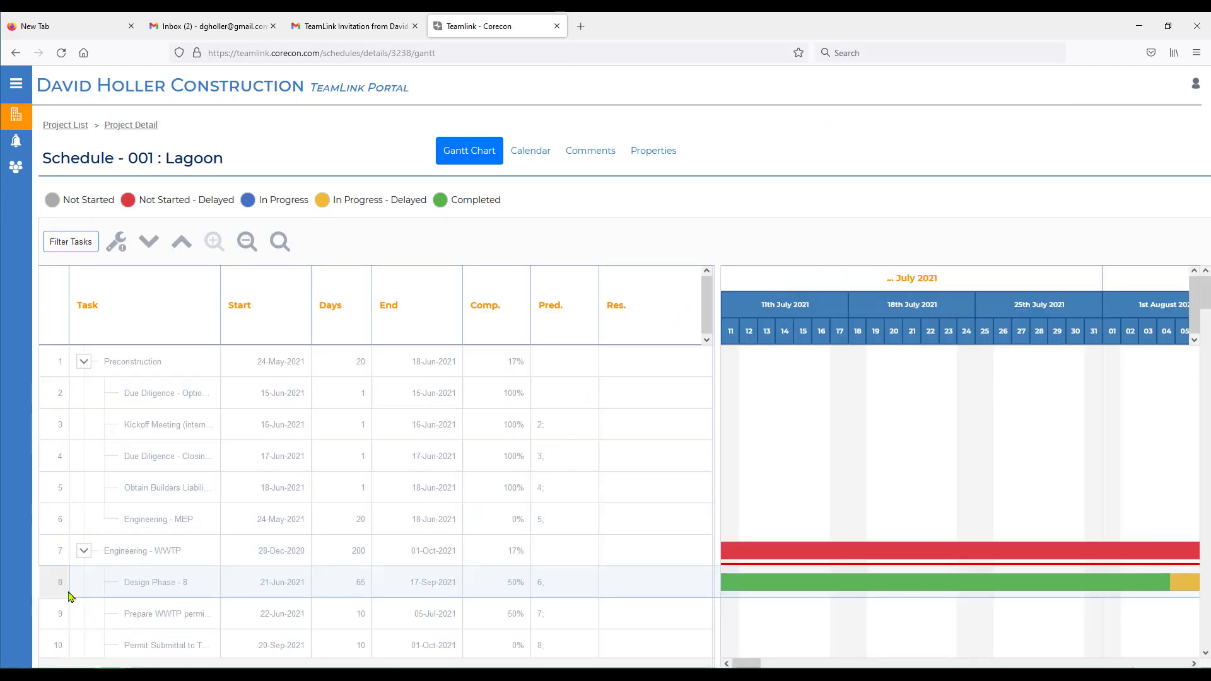
{"action": "left_click_drag", "start_coordinate": [960, 664], "coordinate": [785, 662]}
{"action": "left_click", "coordinate": [146, 559]}
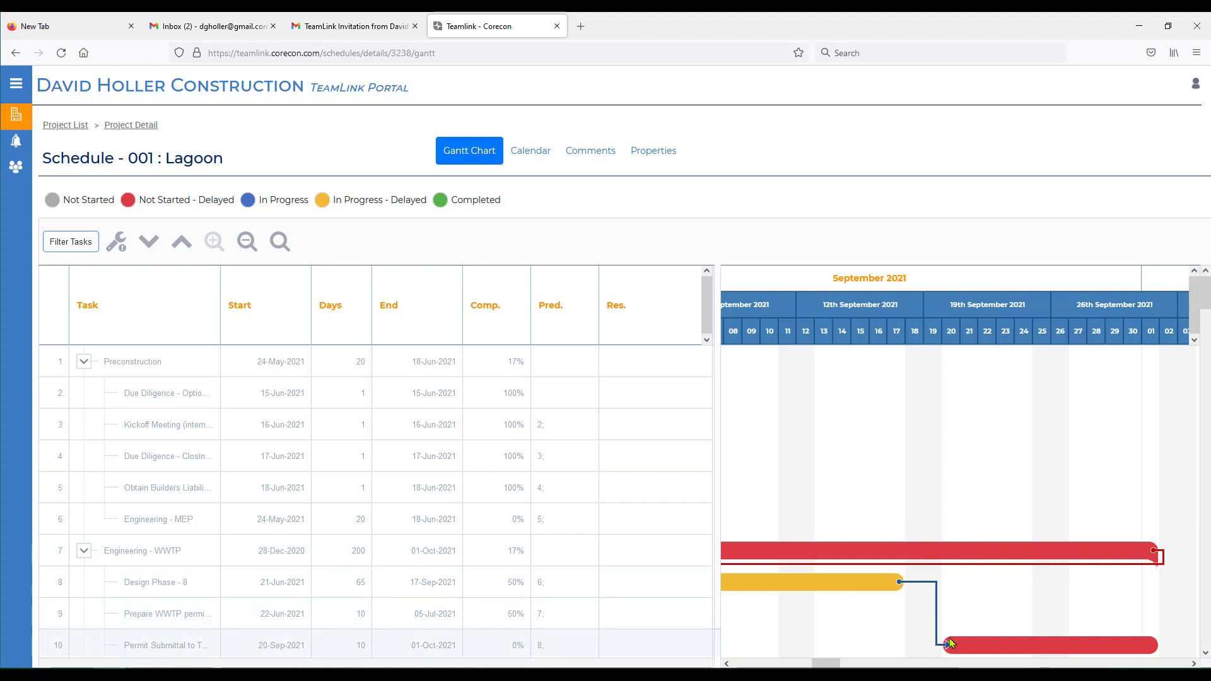
Apply the All Tasks filter to the Gantt chart of schedule 001.
{"action": "left_click", "coordinate": [71, 242]}
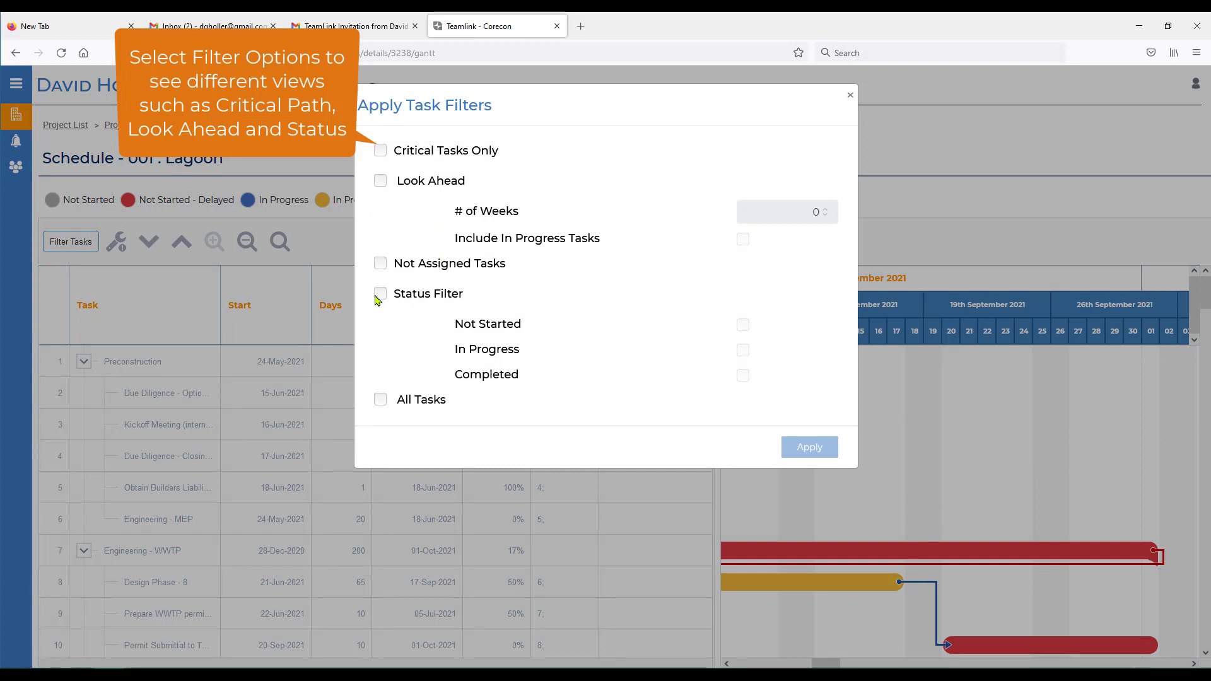
{"action": "left_click", "coordinate": [381, 399]}
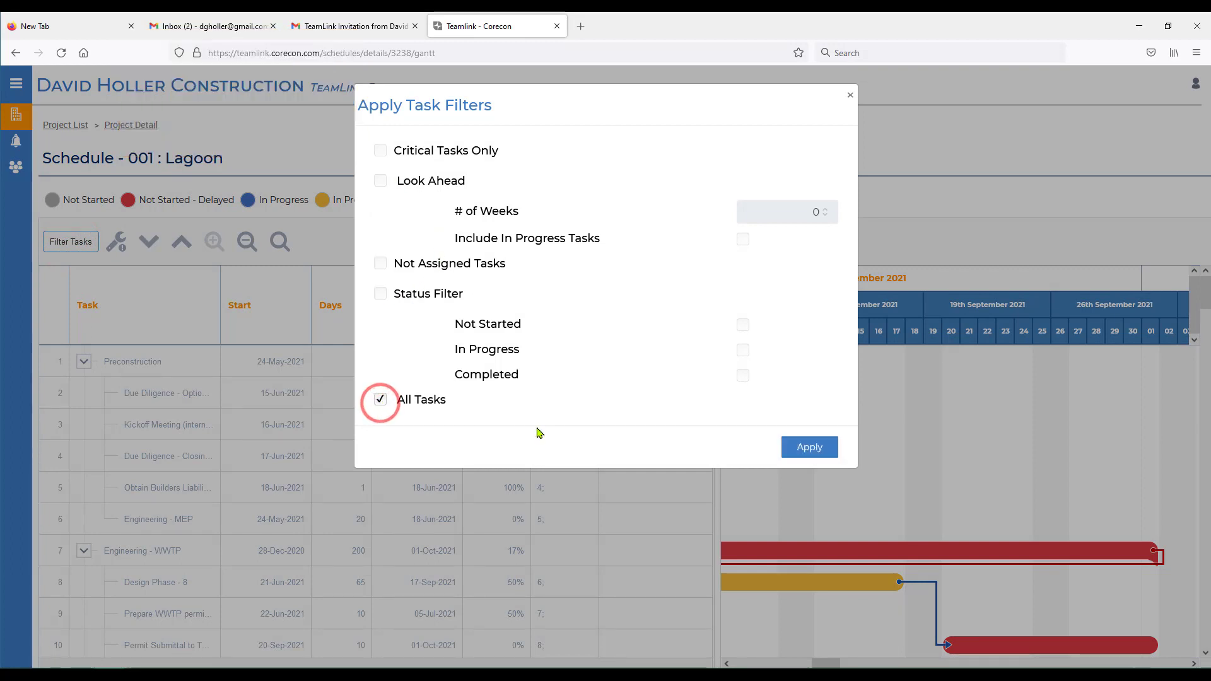
{"action": "left_click", "coordinate": [809, 448]}
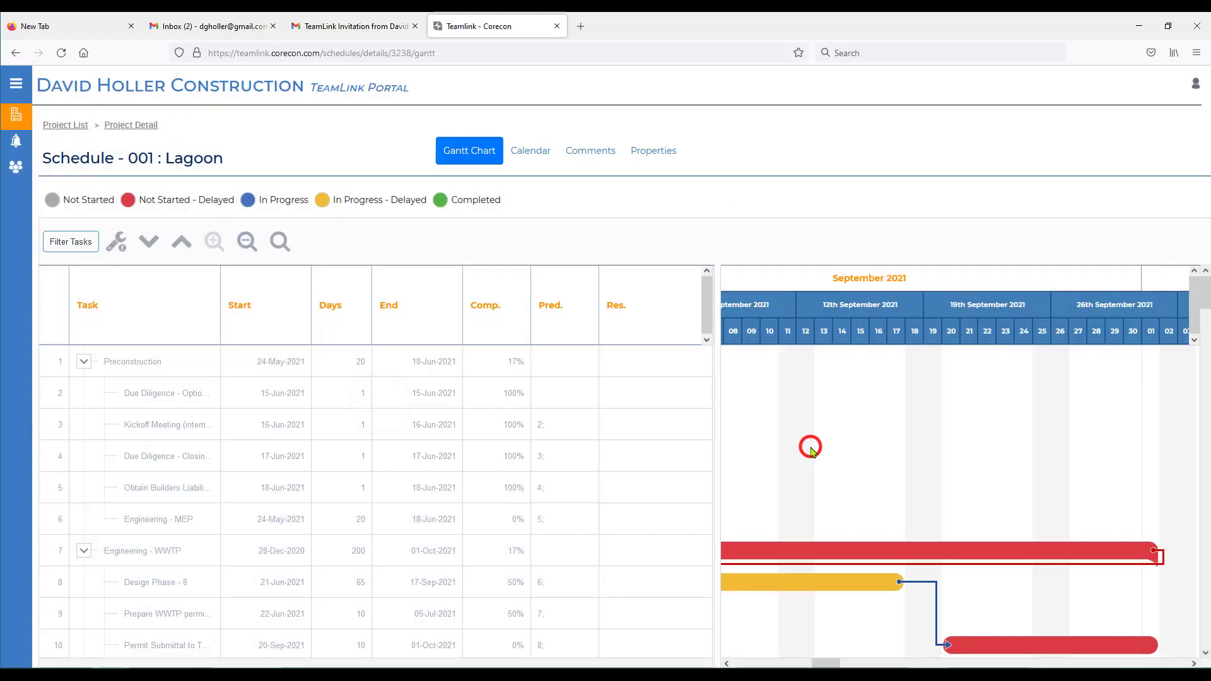
Return to the project details and open the calendar view of schedule 001.
{"action": "left_click", "coordinate": [120, 126]}
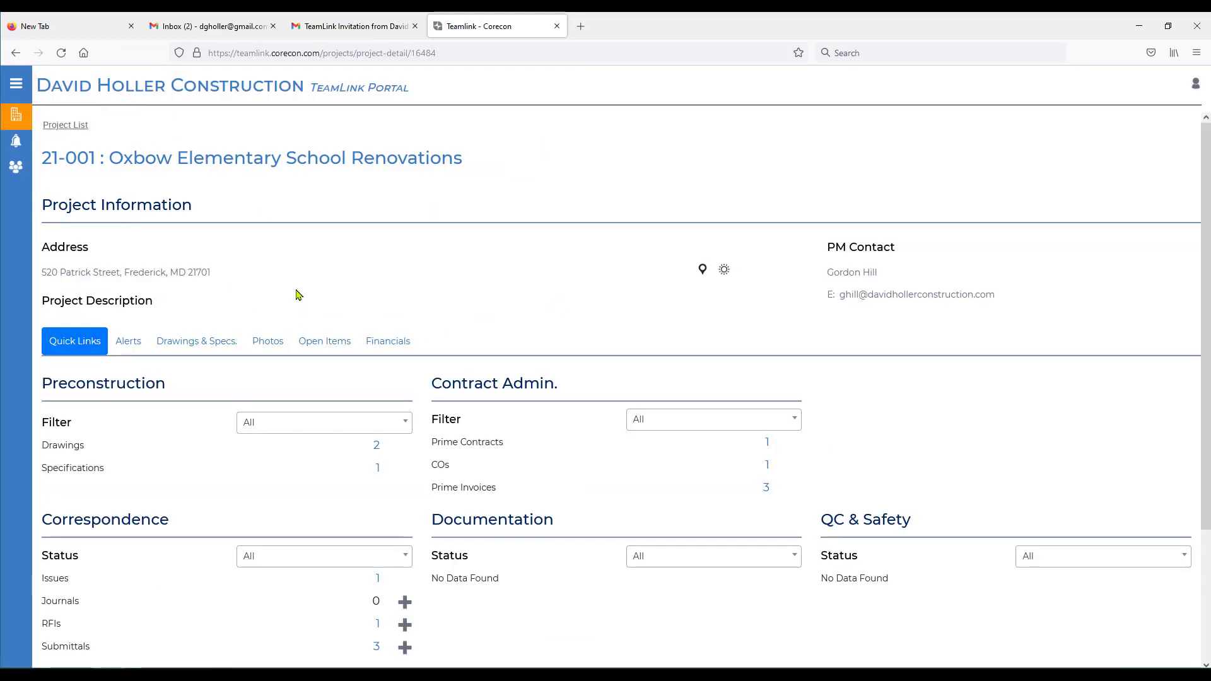
{"action": "scroll", "coordinate": [305, 430], "scroll_direction": "down", "scroll_amount": 3}
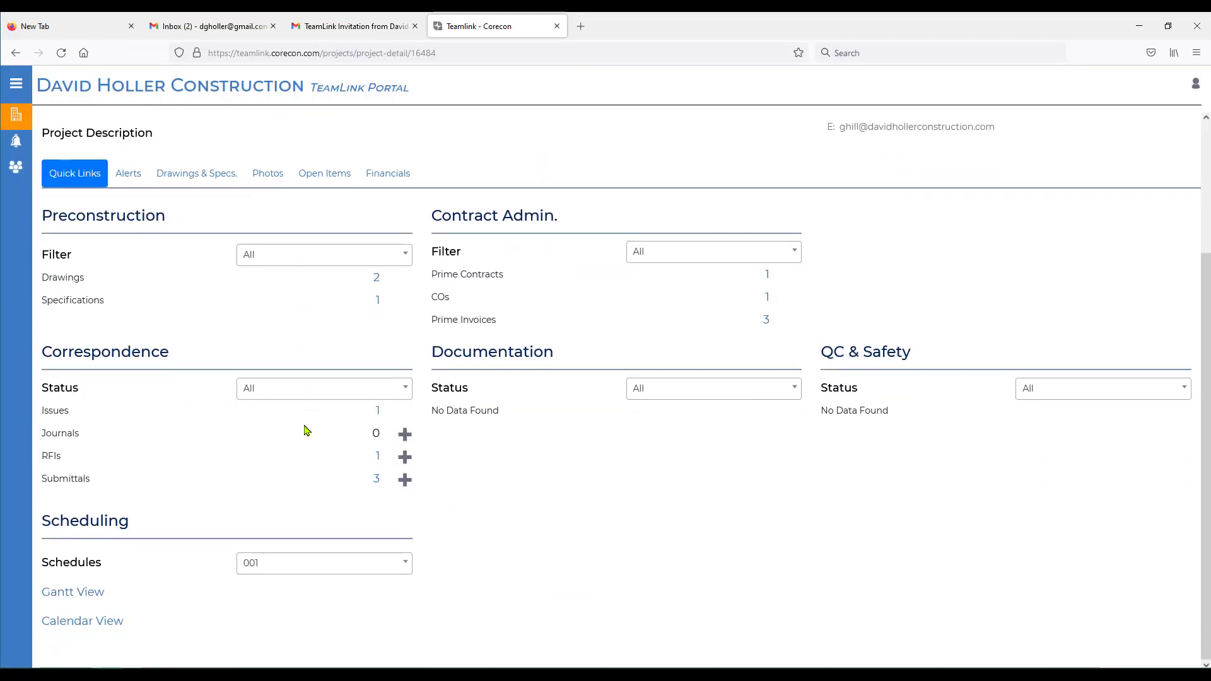
{"action": "left_click", "coordinate": [62, 625]}
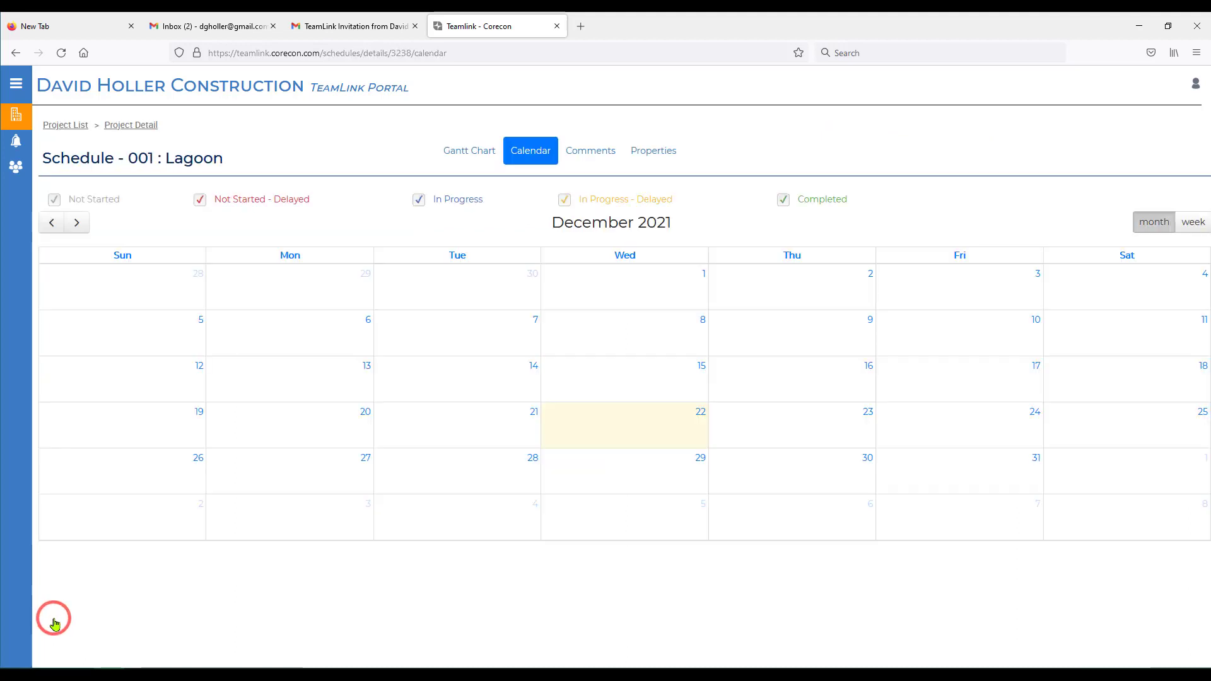
Move the monthly calendar of schedule 001 back to September 2021 to view its tasks.
{"action": "left_click", "coordinate": [53, 222]}
{"action": "left_click", "coordinate": [53, 222]}
{"action": "left_click", "coordinate": [53, 223]}
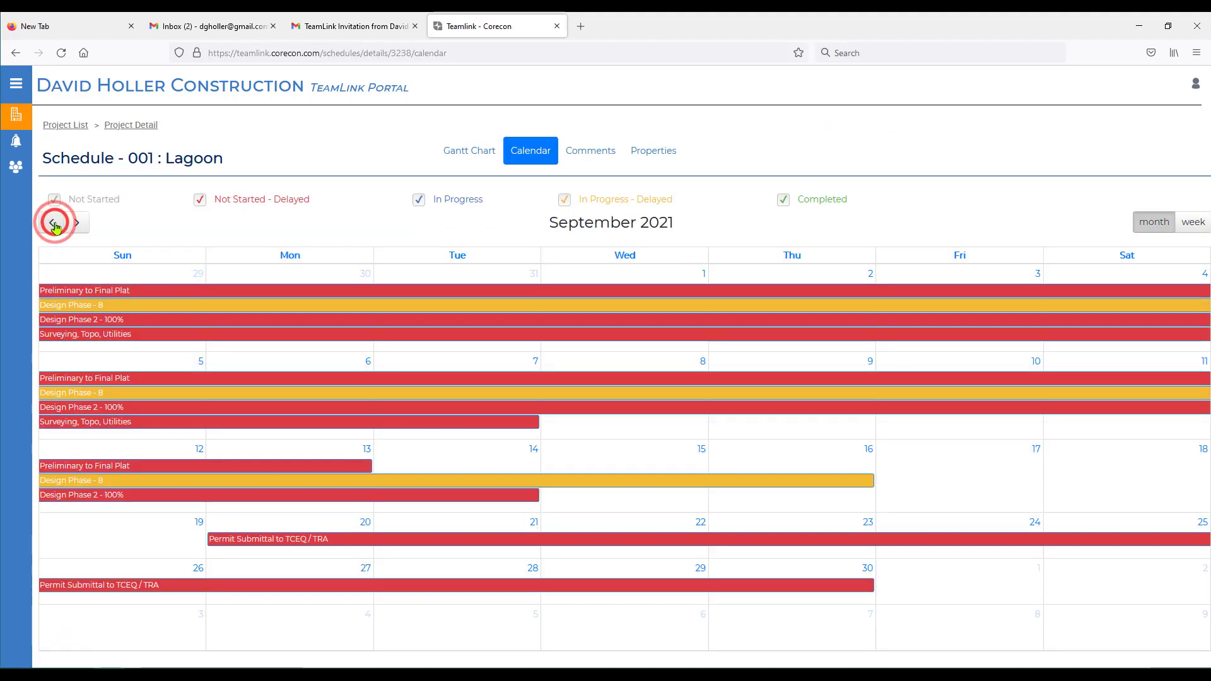
Return to the project details, open issue 001 "Temporary Construction Entrance Changes" from the correspondence issues and review its general information and references.
{"action": "left_click", "coordinate": [115, 125]}
{"action": "scroll", "coordinate": [115, 126], "scroll_direction": "down", "scroll_amount": 3}
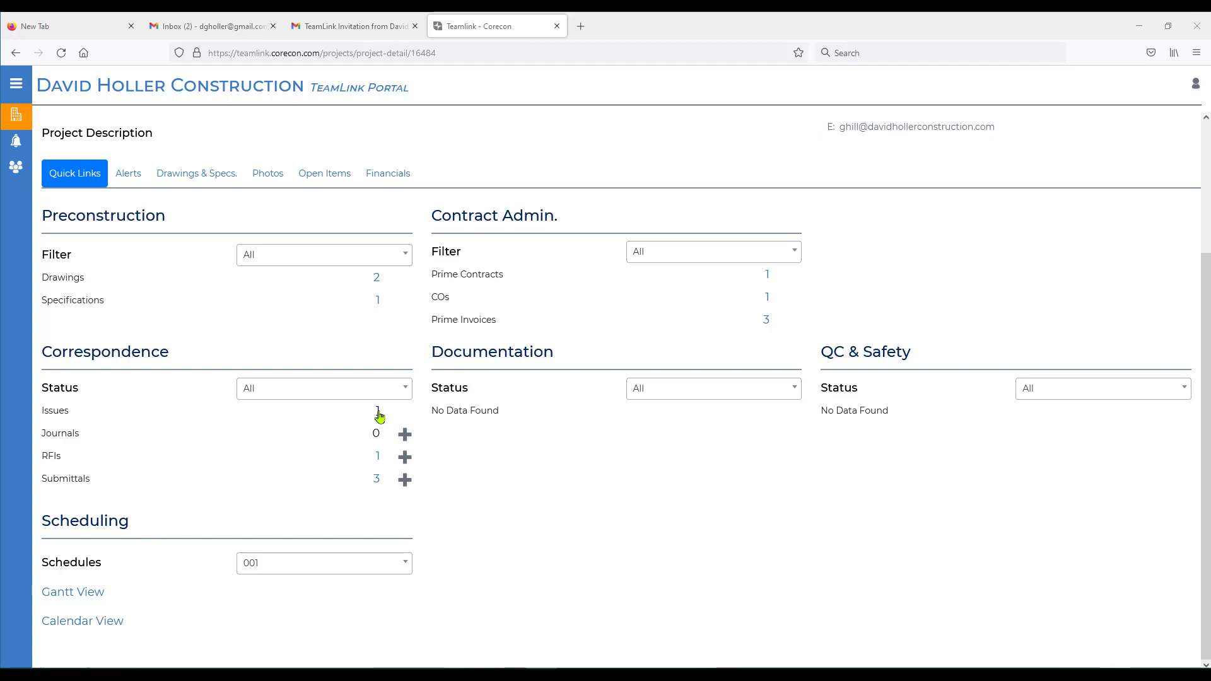
{"action": "left_click", "coordinate": [379, 411]}
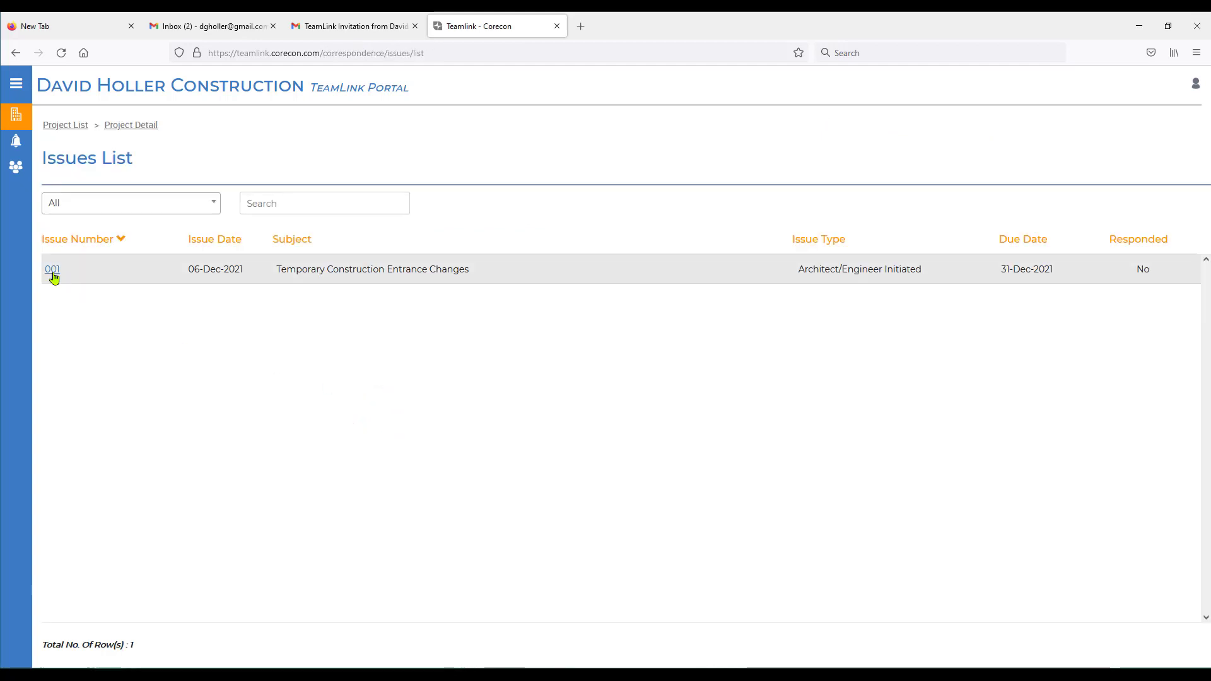
{"action": "left_click", "coordinate": [53, 272]}
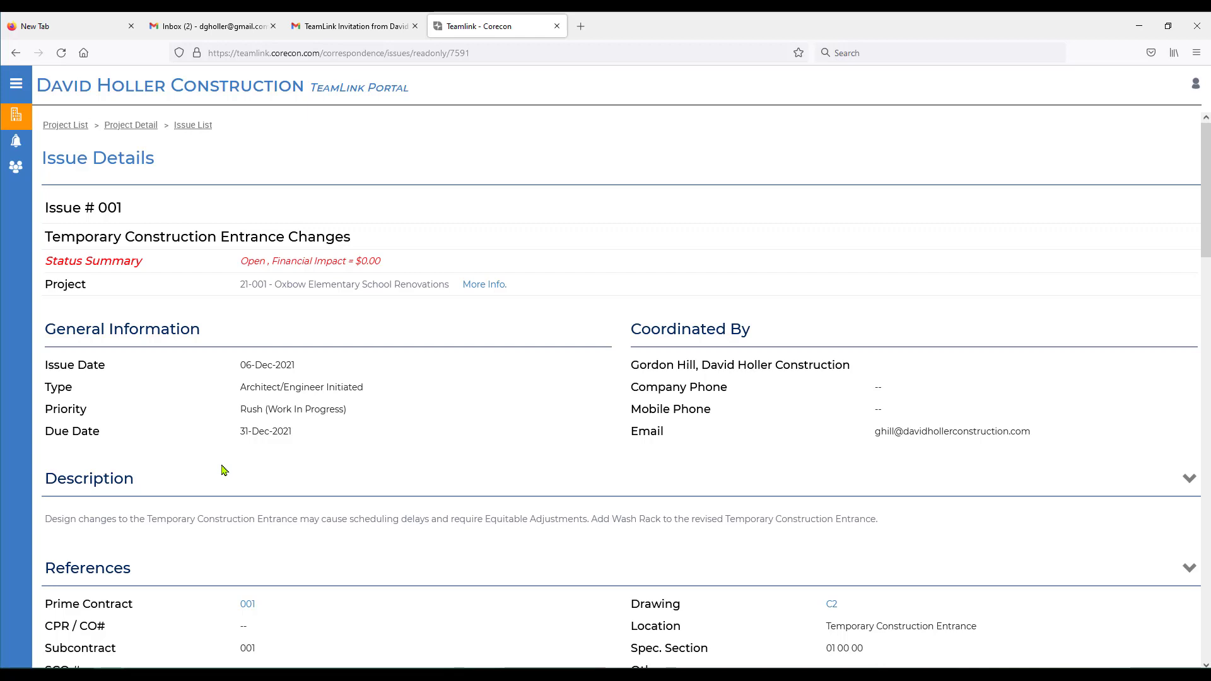
{"action": "scroll", "coordinate": [222, 470], "scroll_direction": "down", "scroll_amount": 3}
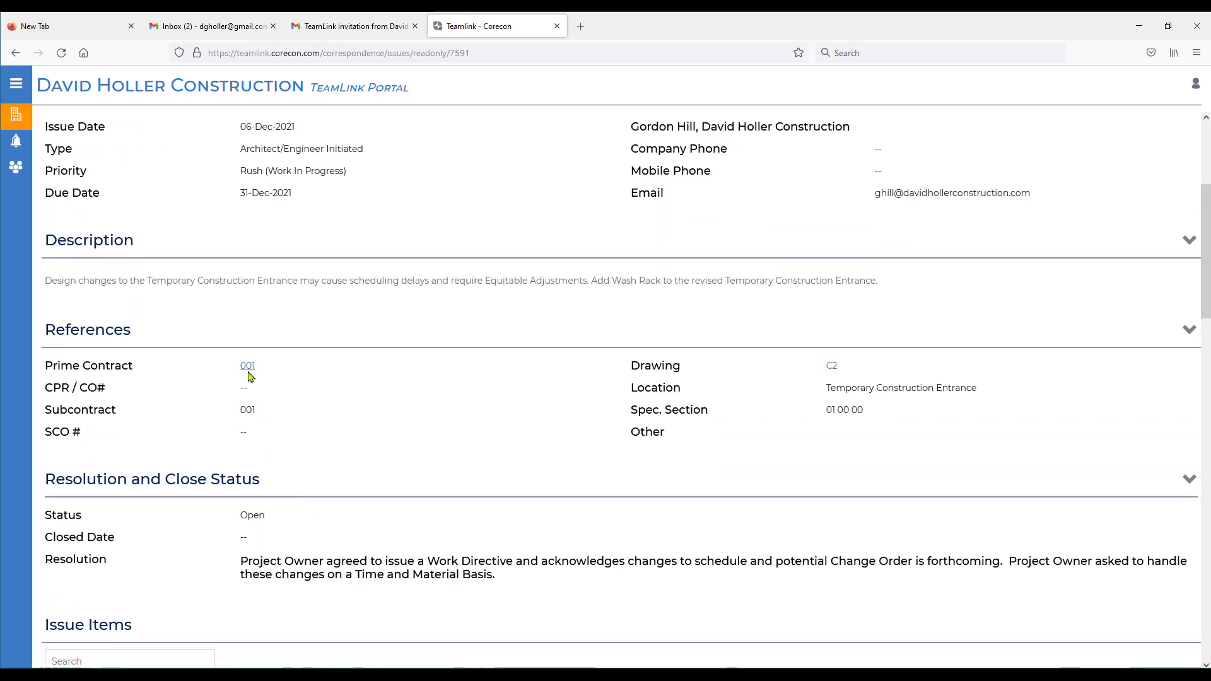
{"action": "scroll", "coordinate": [431, 568], "scroll_direction": "up", "scroll_amount": 2}
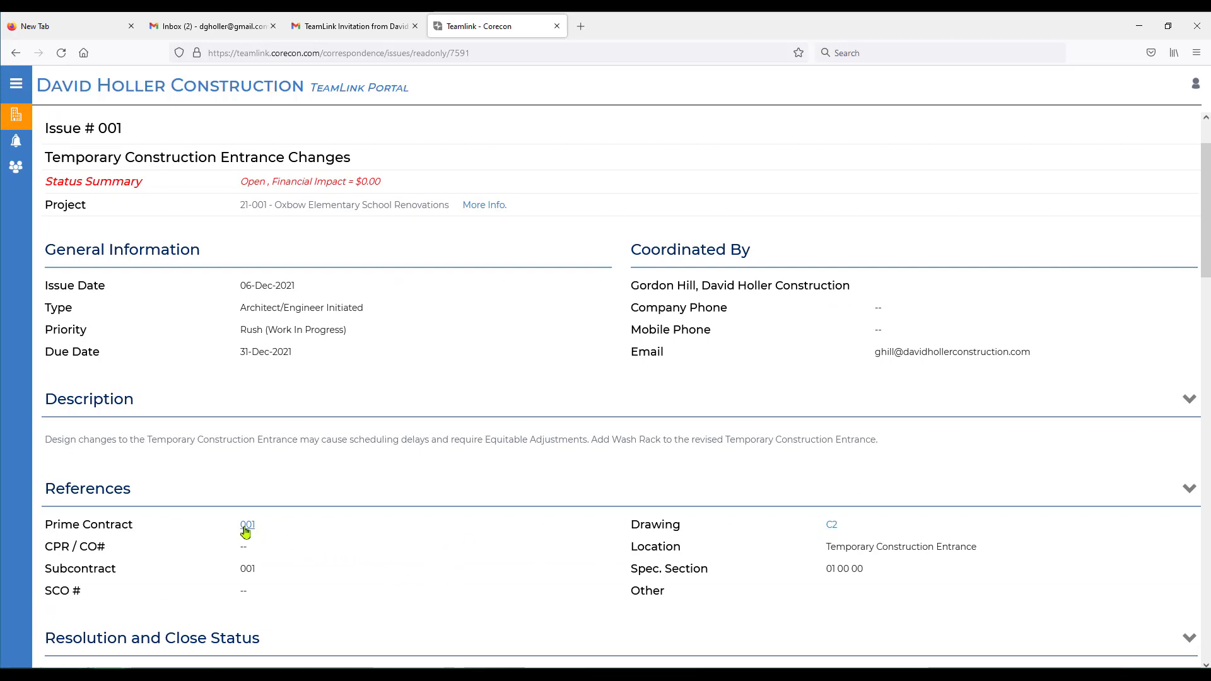
Enter and save X-cel Corporation CR's issue response "Issue agreed. Our Engineer will issue a Work Directive. Please proceed on a Time and Materials basis.".
{"action": "scroll", "coordinate": [361, 578], "scroll_direction": "down", "scroll_amount": 2}
{"action": "scroll", "coordinate": [361, 578], "scroll_direction": "down", "scroll_amount": 6}
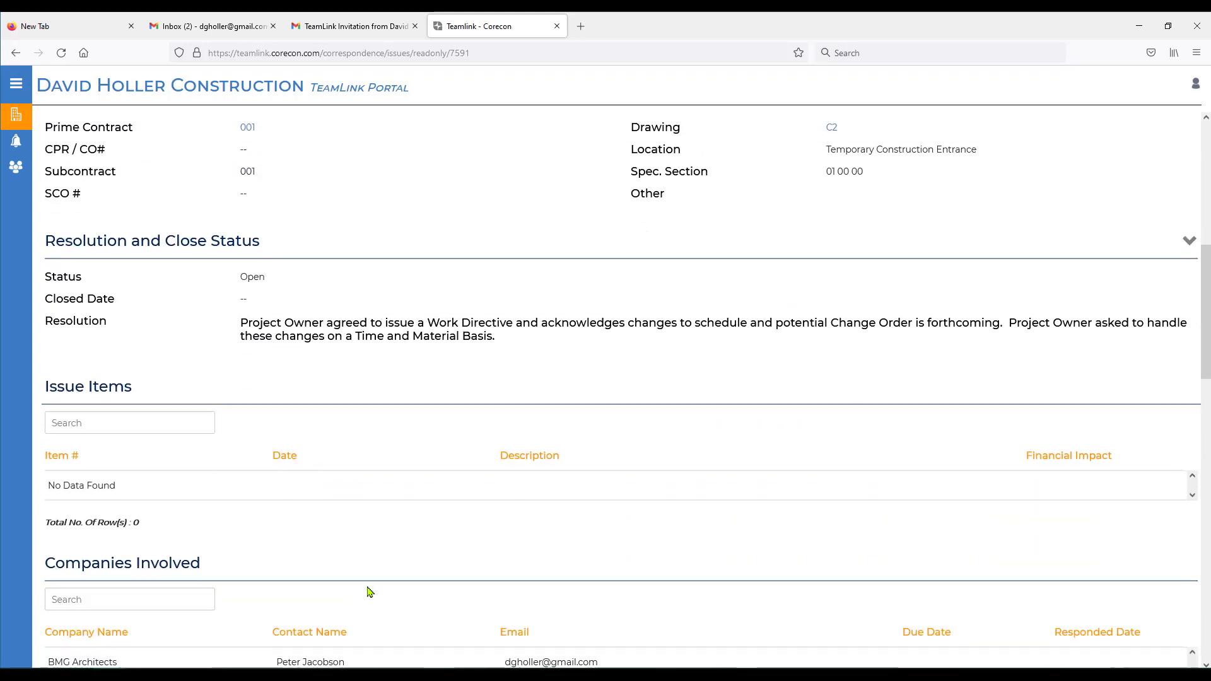
{"action": "scroll", "coordinate": [235, 505], "scroll_direction": "down", "scroll_amount": 7}
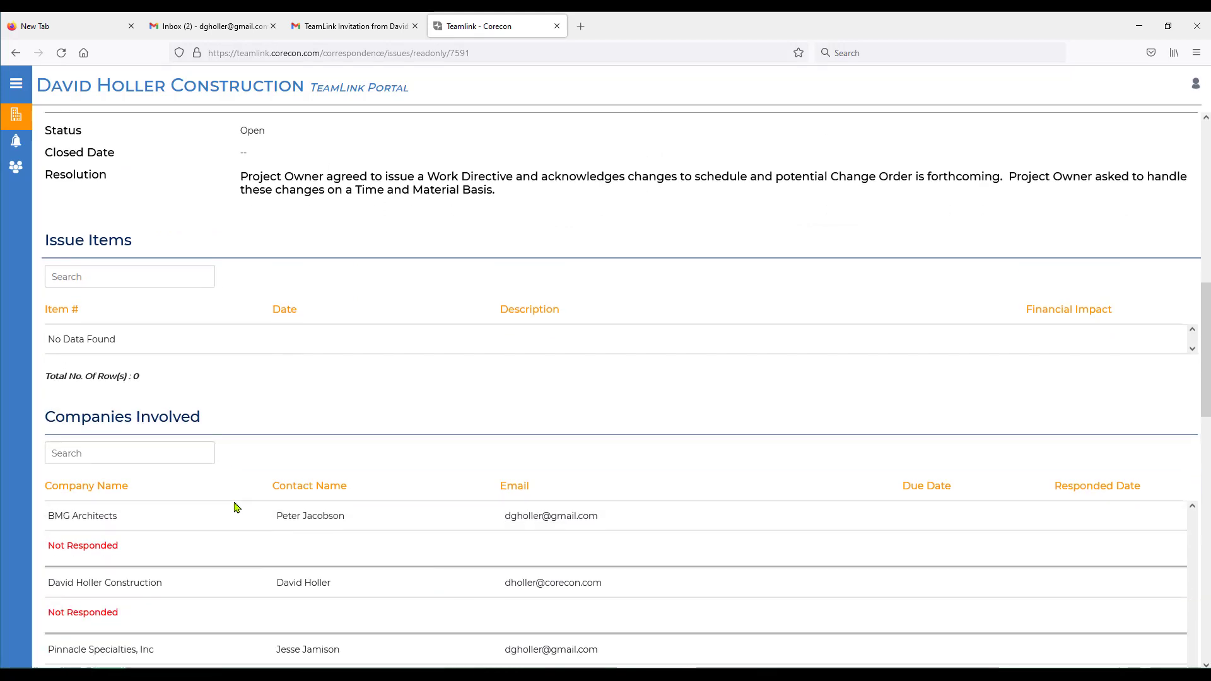
{"action": "scroll", "coordinate": [261, 535], "scroll_direction": "down", "scroll_amount": 1}
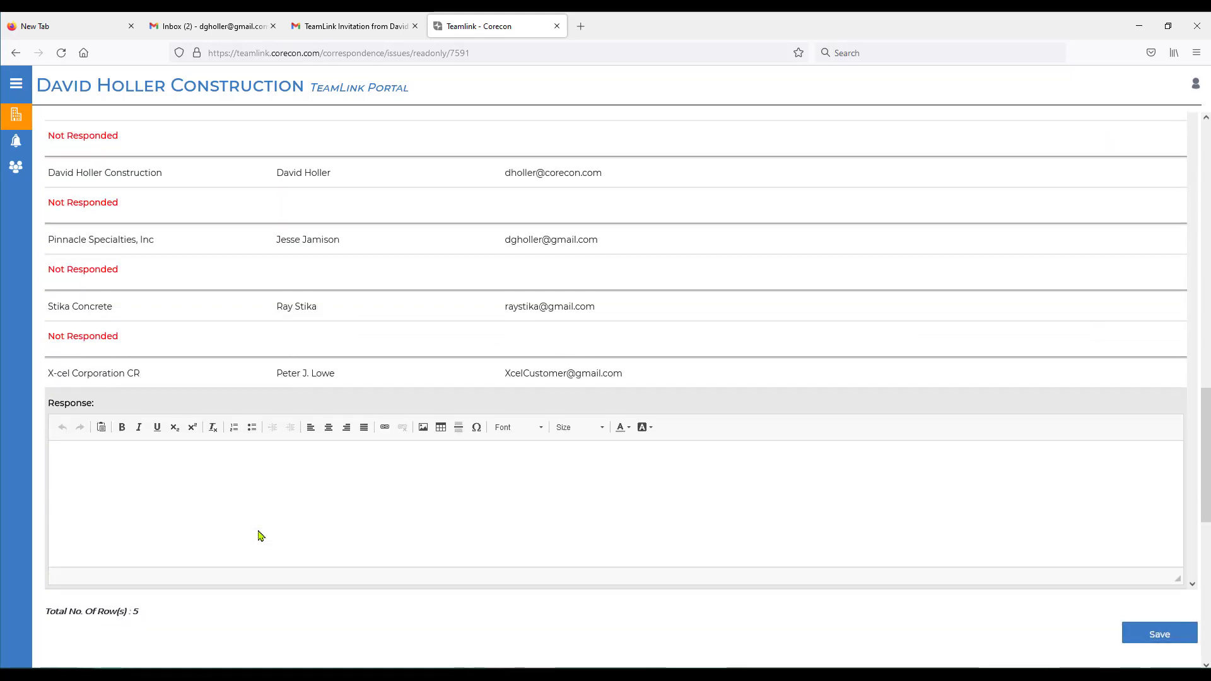
{"action": "left_click", "coordinate": [123, 470]}
{"action": "type", "text": "Issue ag"}
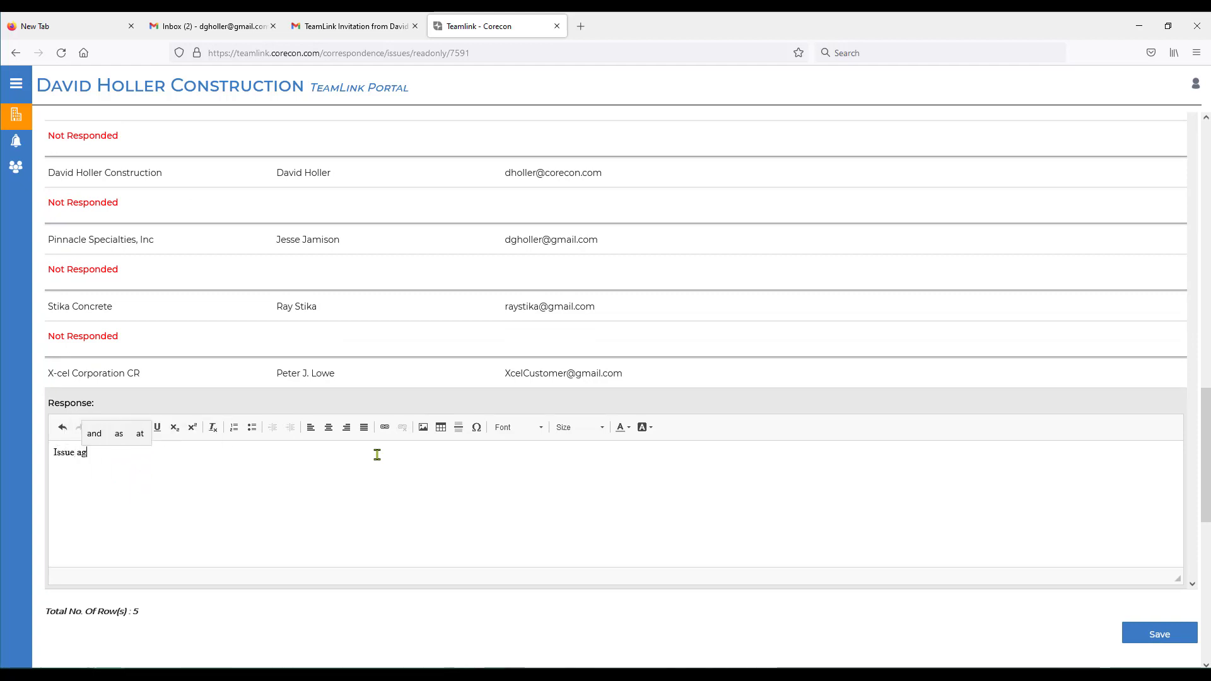
{"action": "type", "text": "reed.  O"}
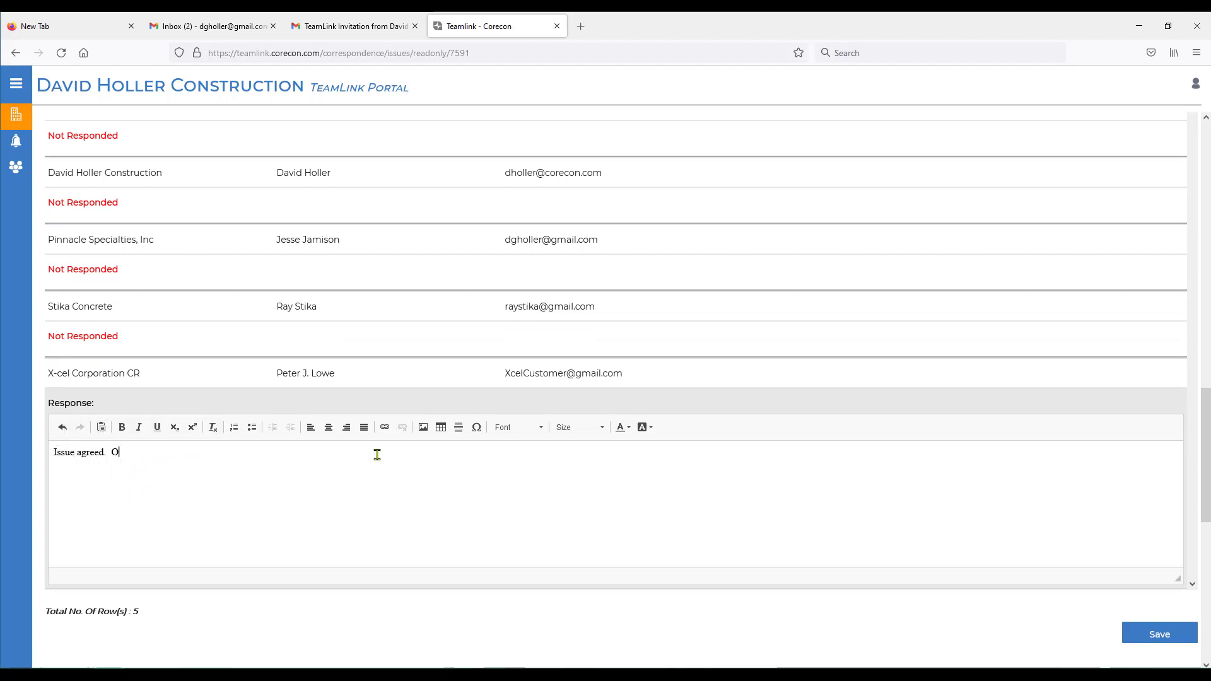
{"action": "type", "text": "ur Engineer will "}
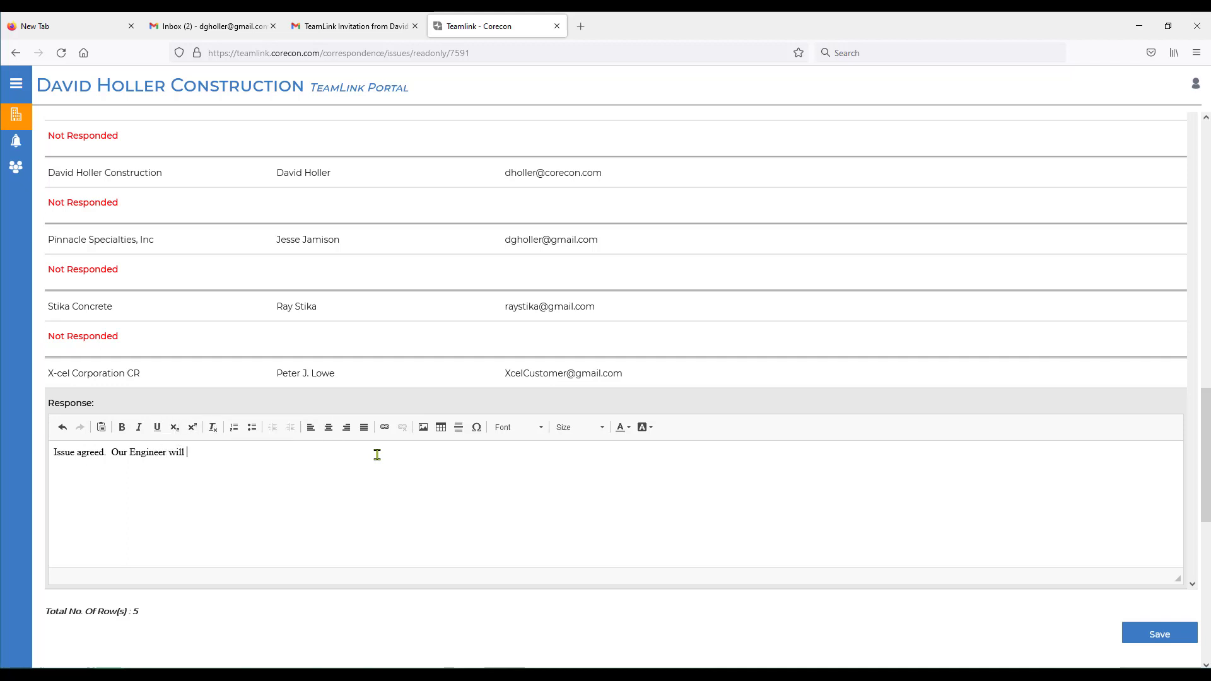
{"action": "type", "text": "issue a Work Directive.  Please proceed on a "}
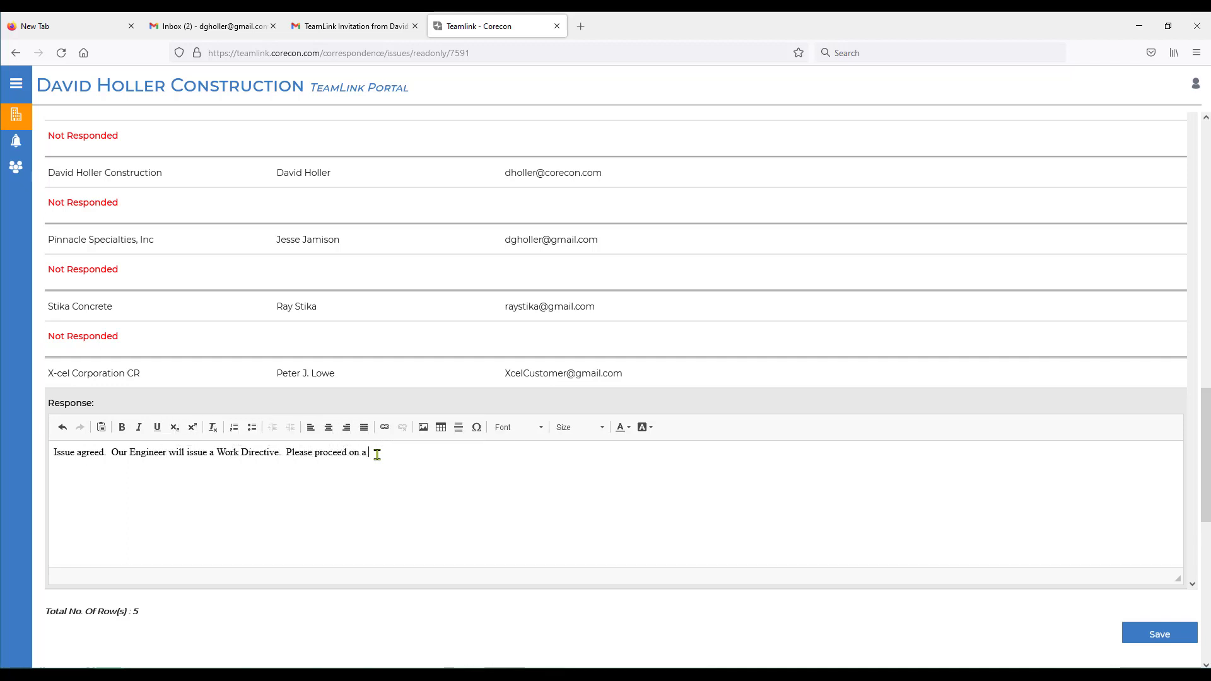
{"action": "type", "text": "Time and Materials ba"}
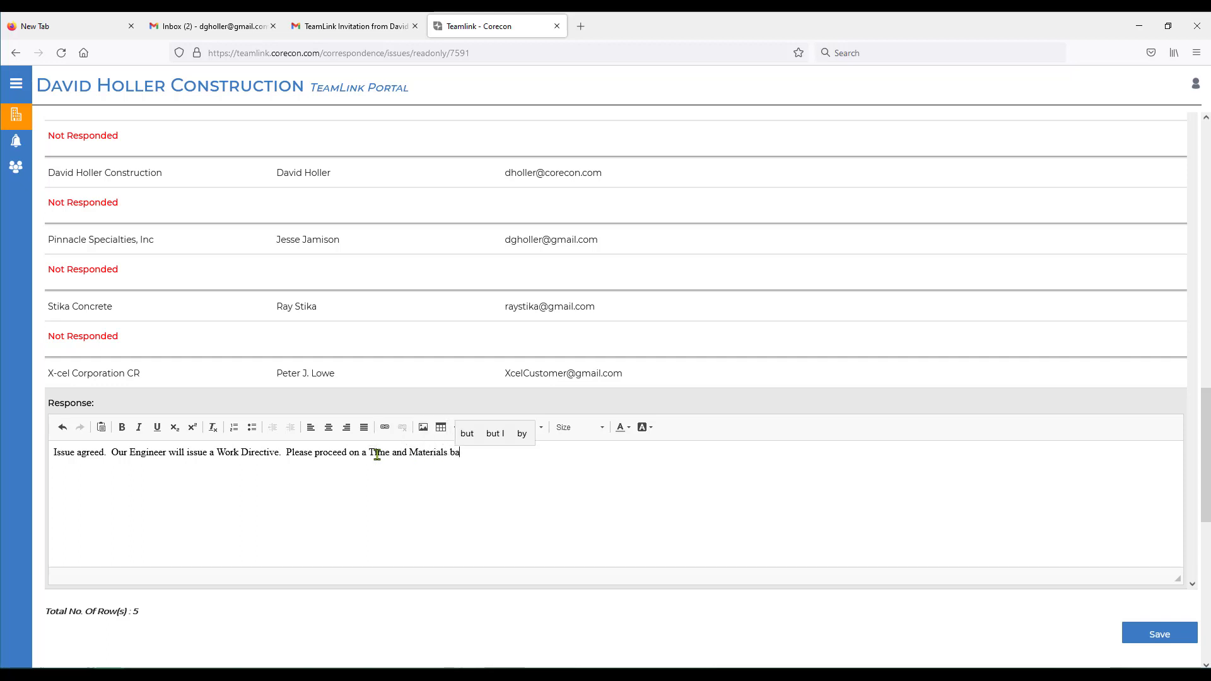
{"action": "type", "text": "sis."}
{"action": "scroll", "coordinate": [640, 535], "scroll_direction": "down", "scroll_amount": 3}
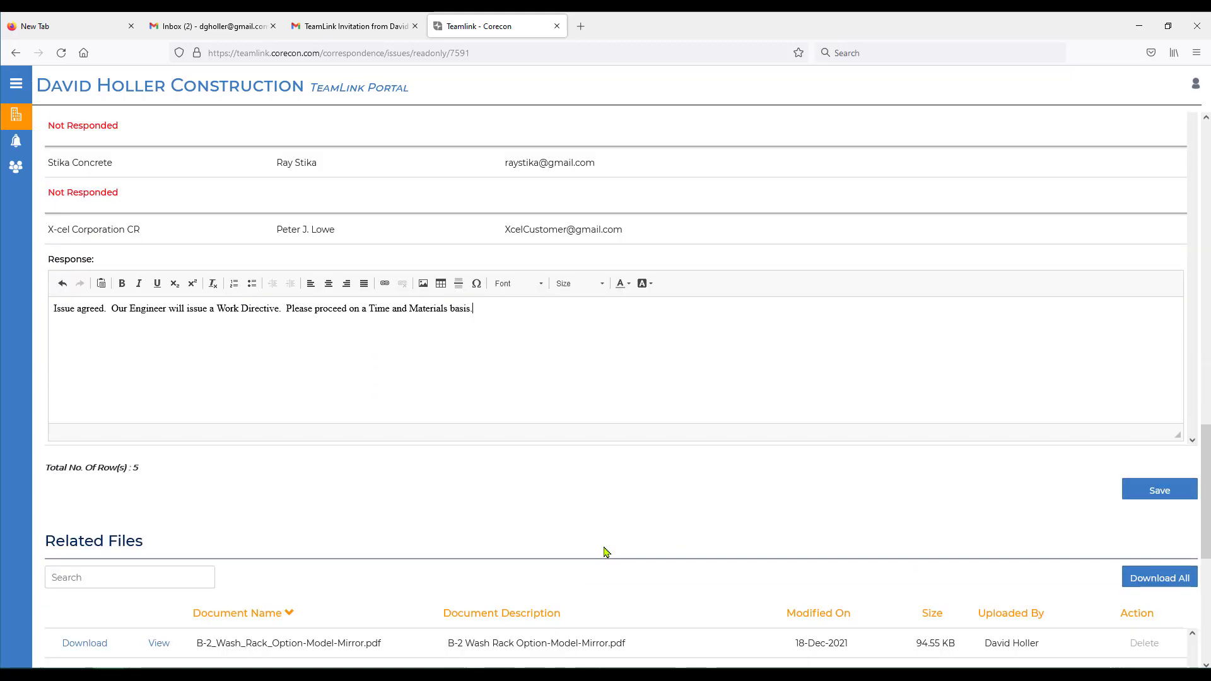
{"action": "left_click", "coordinate": [1156, 478]}
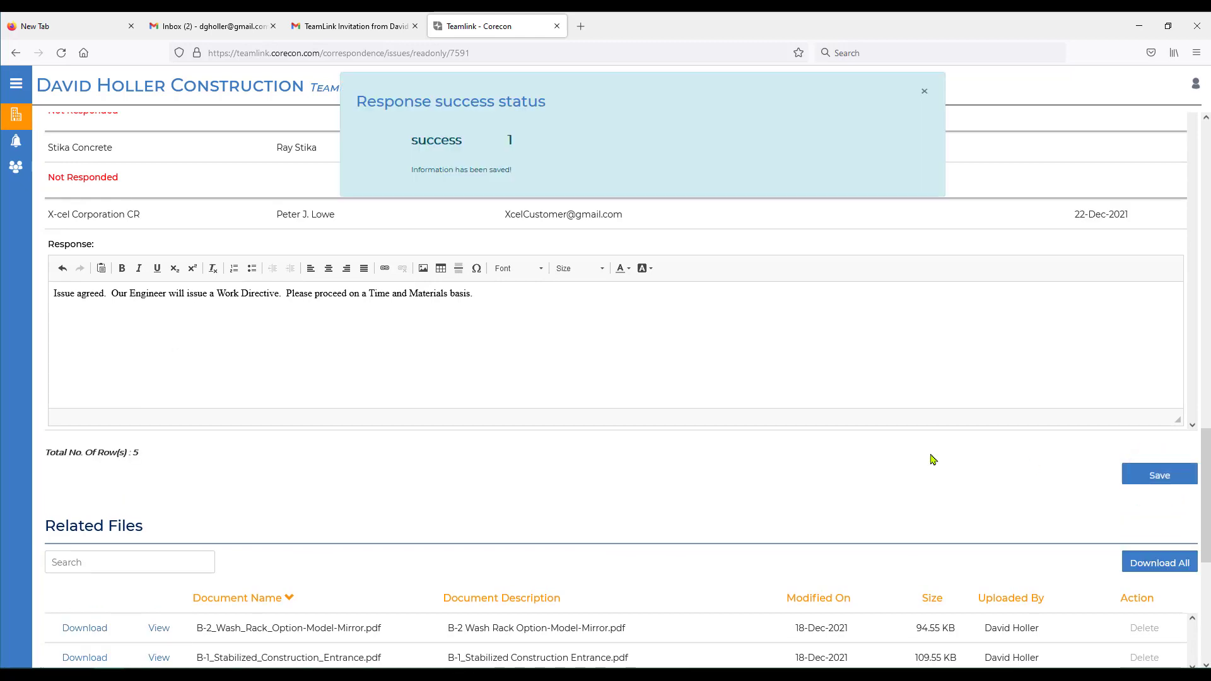
Review the issue's related files and sent messages, and return to the project details.
{"action": "scroll", "coordinate": [748, 455], "scroll_direction": "down", "scroll_amount": 5}
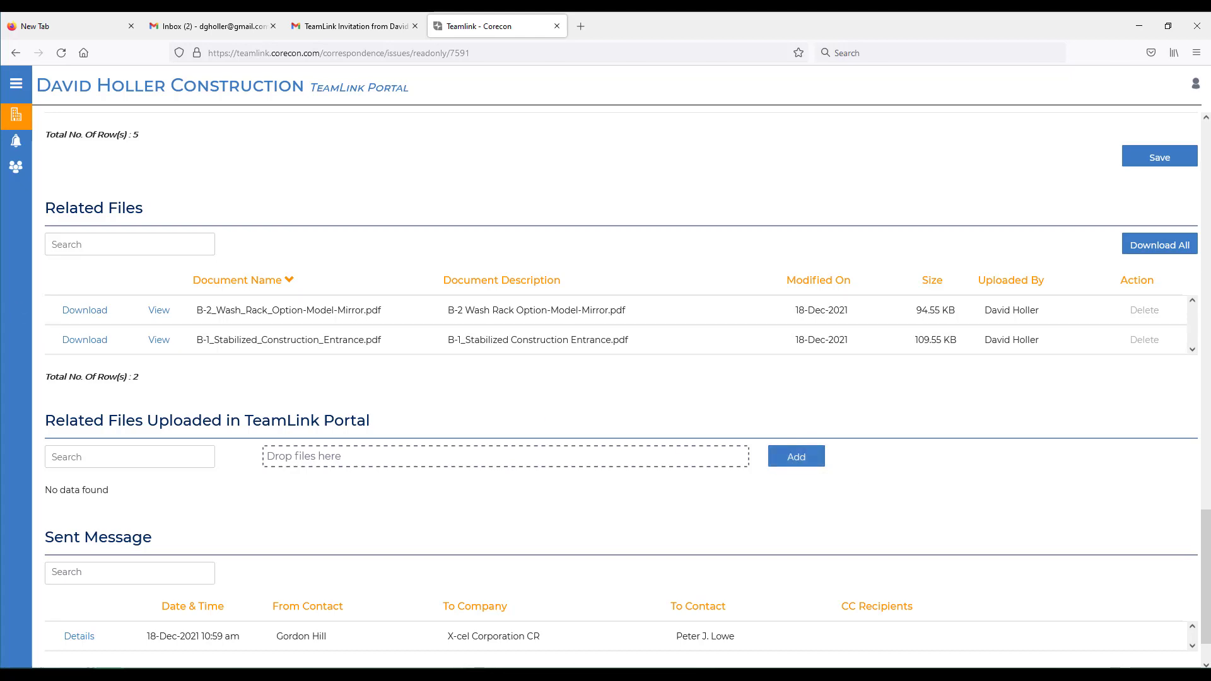
{"action": "scroll", "coordinate": [348, 359], "scroll_direction": "up", "scroll_amount": 15}
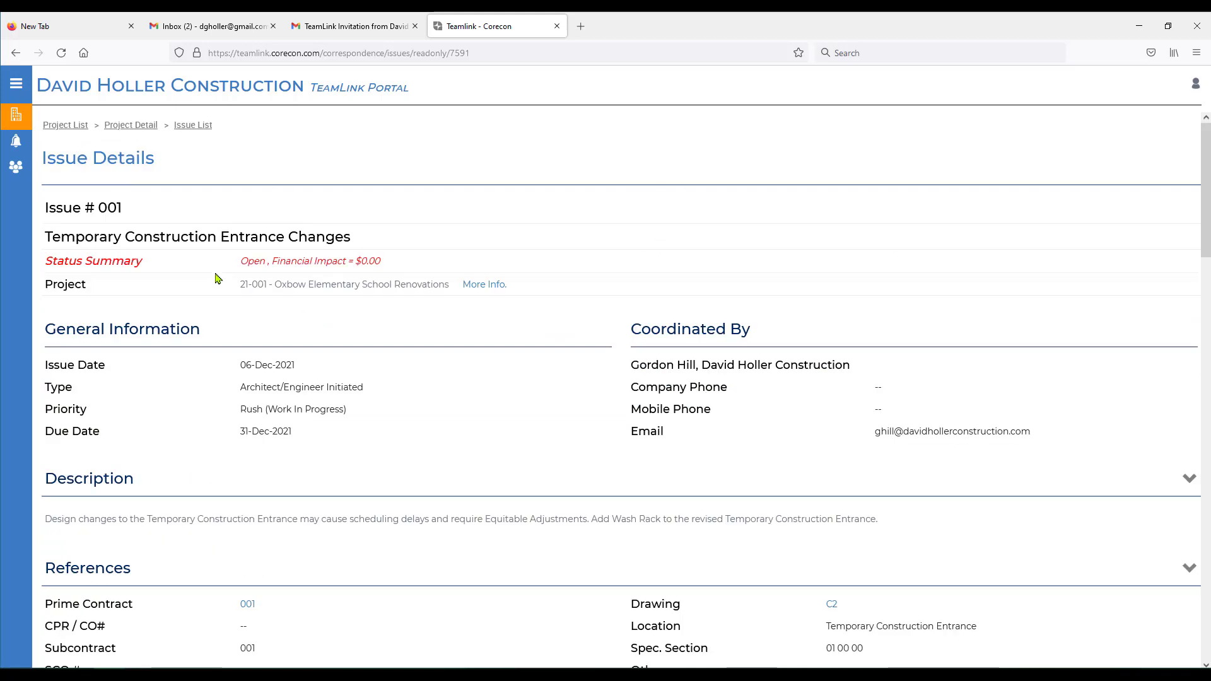
{"action": "left_click", "coordinate": [122, 128]}
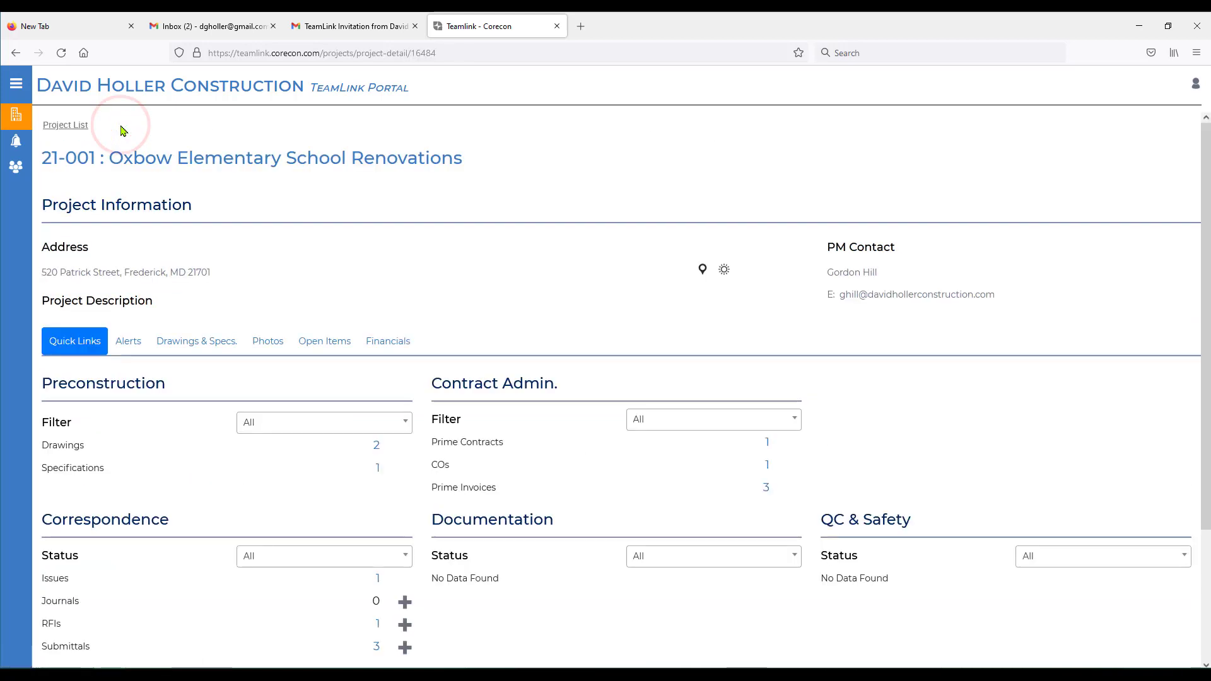